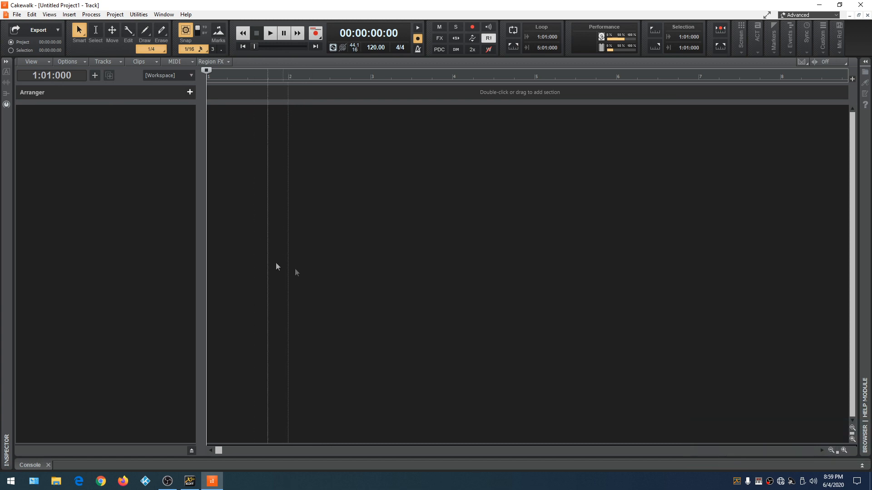
Create 16 audio tracks with input Stereo X-USB ASIO Driver In 1, fit them to the track view height and show the Console.
{"action": "left_click", "coordinate": [95, 76]}
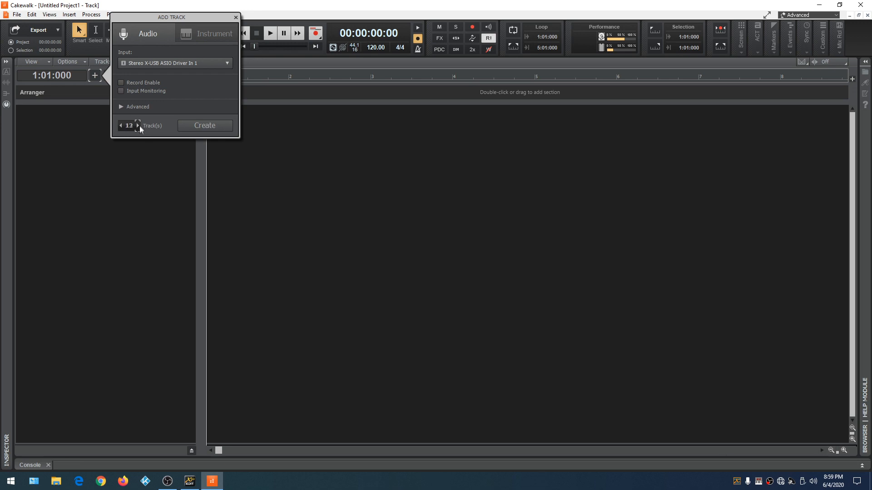
{"action": "left_click", "coordinate": [137, 125]}
{"action": "left_click", "coordinate": [203, 129]}
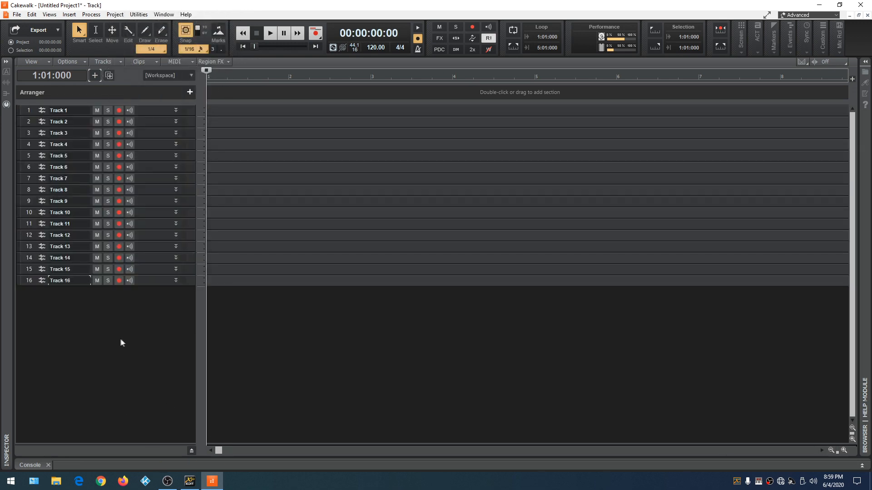
{"action": "key", "text": "f"}
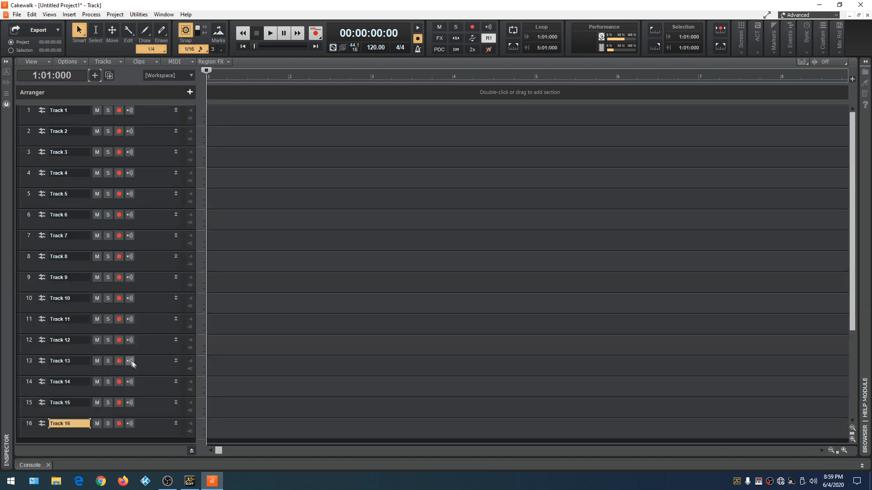
{"action": "key", "text": "d"}
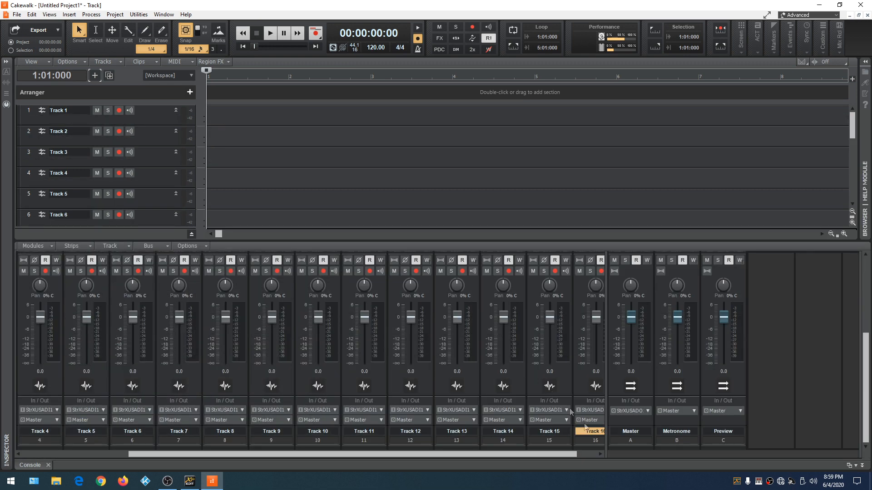
Colour the Preview bus strip blue and the Metronome bus strip red, and widen the Console's track area to fit all 16 strips.
{"action": "right_click", "coordinate": [721, 443]}
{"action": "left_click", "coordinate": [760, 456]}
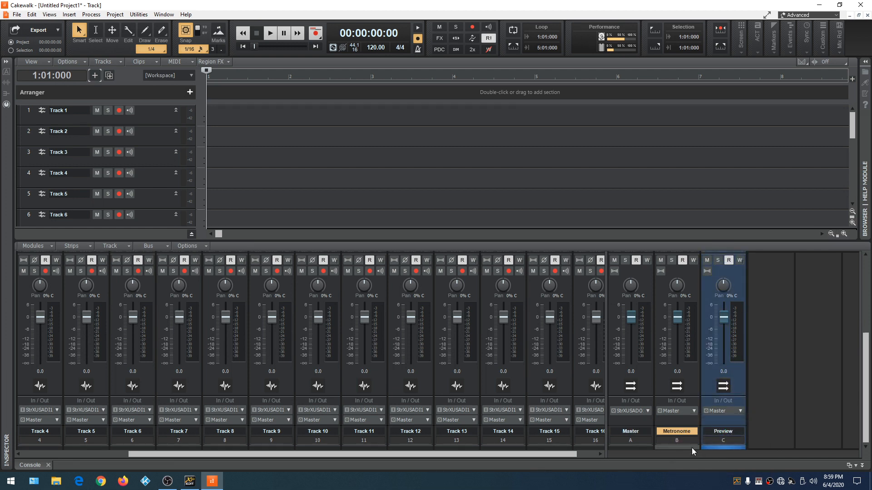
{"action": "right_click", "coordinate": [691, 448]}
{"action": "left_click", "coordinate": [729, 470]}
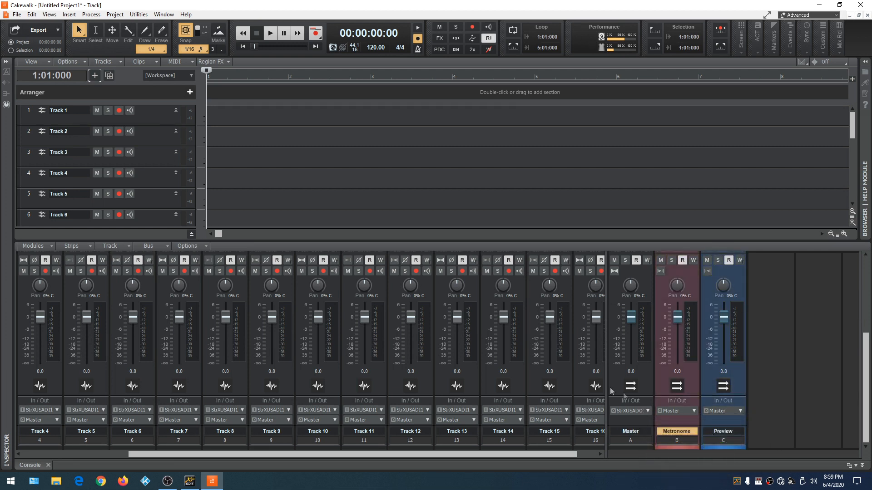
{"action": "left_click_drag", "start_coordinate": [606, 395], "coordinate": [811, 393]}
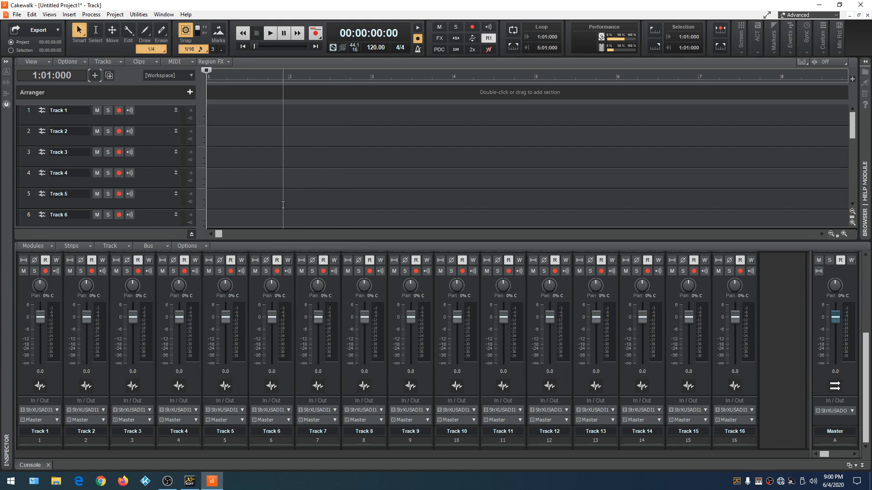
In the MIDI device preferences, enable friendly names for MIDI devices and the warning about no MIDI devices.
{"action": "key", "text": "p"}
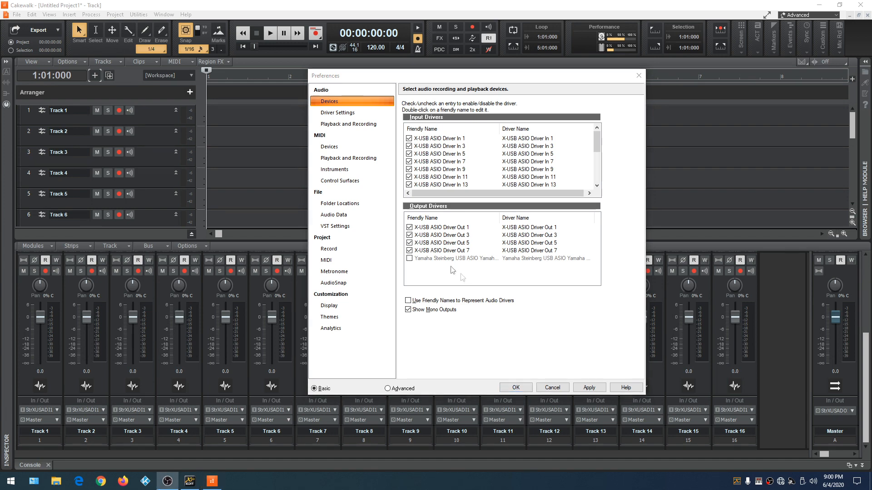
{"action": "left_click", "coordinate": [325, 148]}
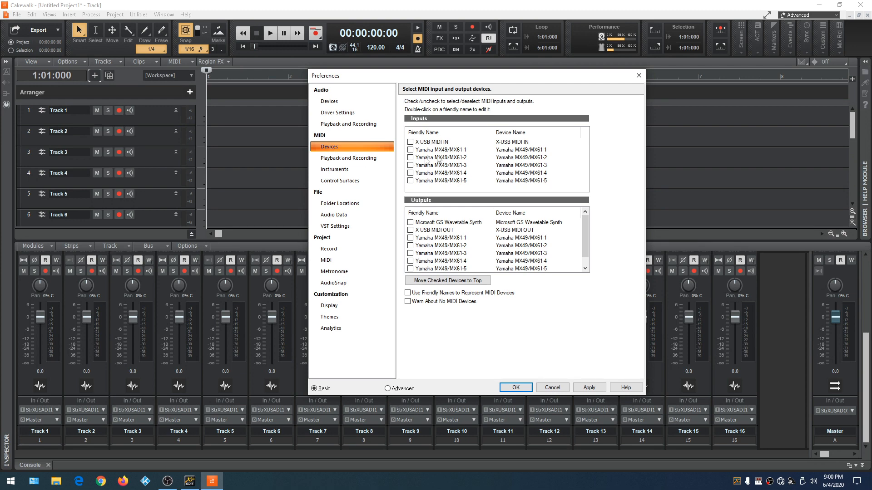
{"action": "left_click", "coordinate": [341, 171]}
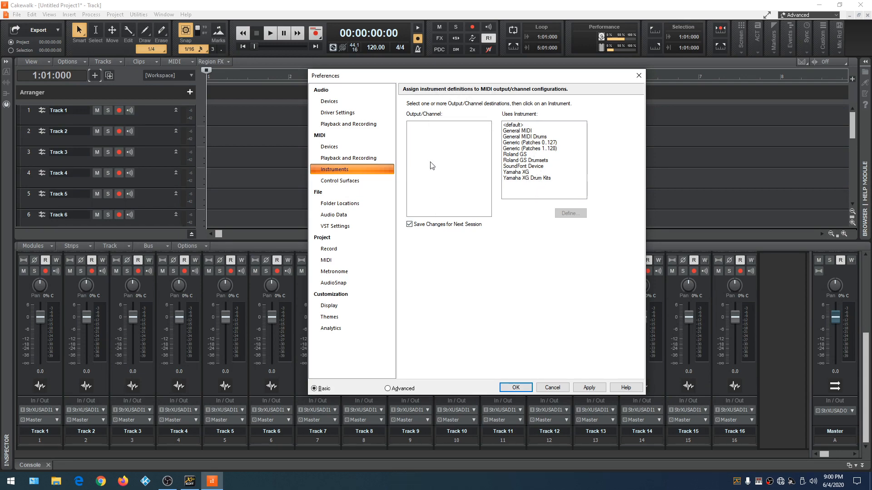
{"action": "left_click", "coordinate": [327, 149]}
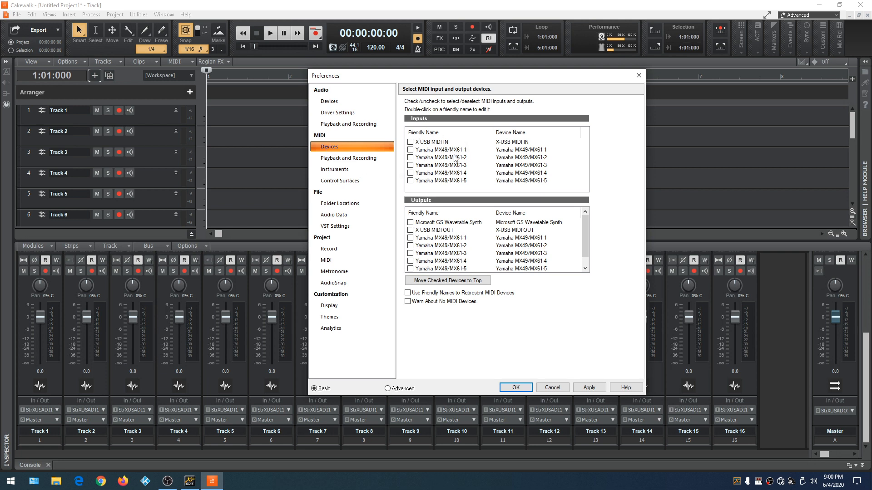
{"action": "left_click", "coordinate": [407, 294]}
{"action": "left_click", "coordinate": [409, 302]}
Rename the X-USB MIDI IN input to Behringer IN and the X-USB MIDI OUT output to Behringer OUT.
{"action": "double_click", "coordinate": [429, 142]}
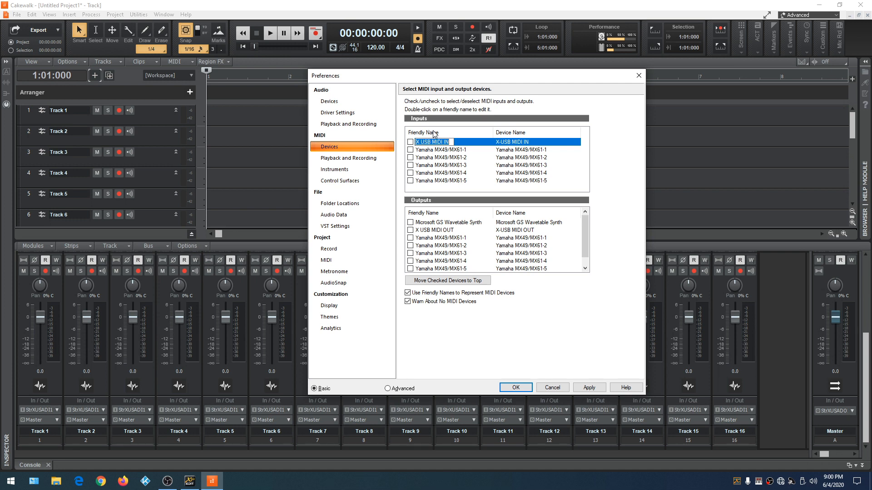
{"action": "type", "text": "Behringer"}
{"action": "key", "text": "Return"}
{"action": "double_click", "coordinate": [458, 230]}
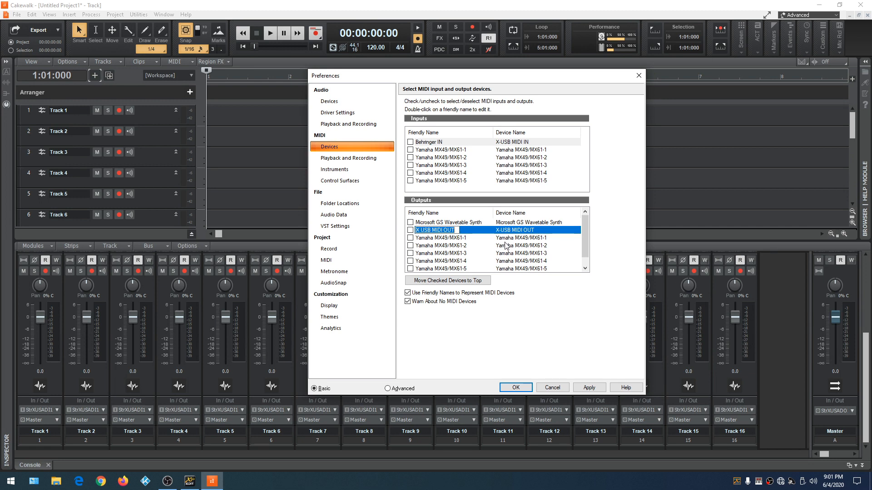
{"action": "type", "text": "Behringer"}
Enable Behringer IN and Behringer OUT as MIDI devices and apply the change in the instrument assignments.
{"action": "left_click", "coordinate": [332, 172]}
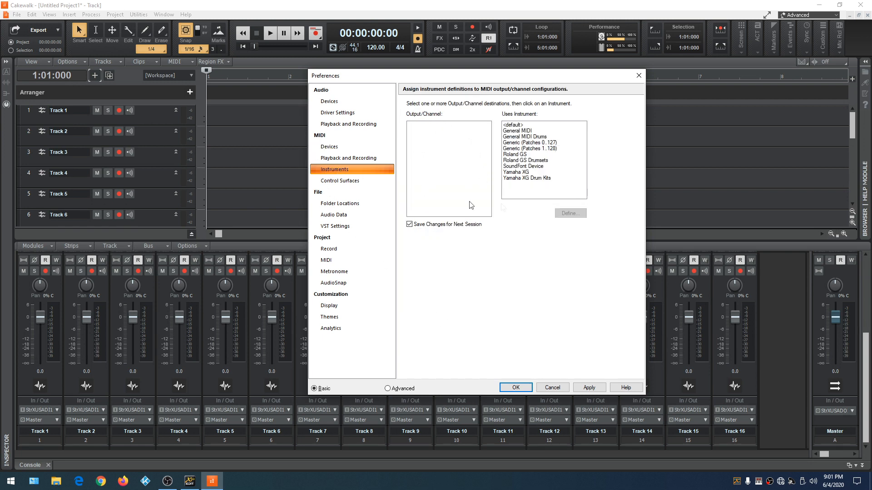
{"action": "left_click", "coordinate": [329, 146]}
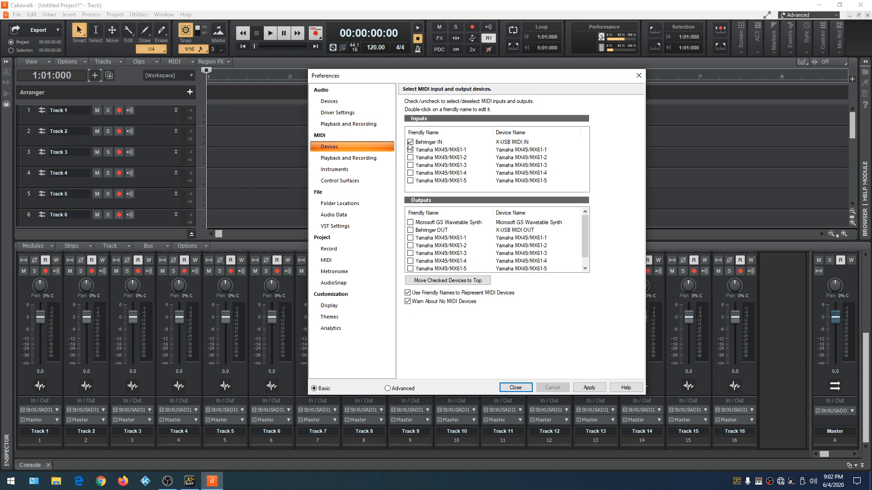
{"action": "left_click", "coordinate": [410, 231]}
{"action": "left_click", "coordinate": [335, 170]}
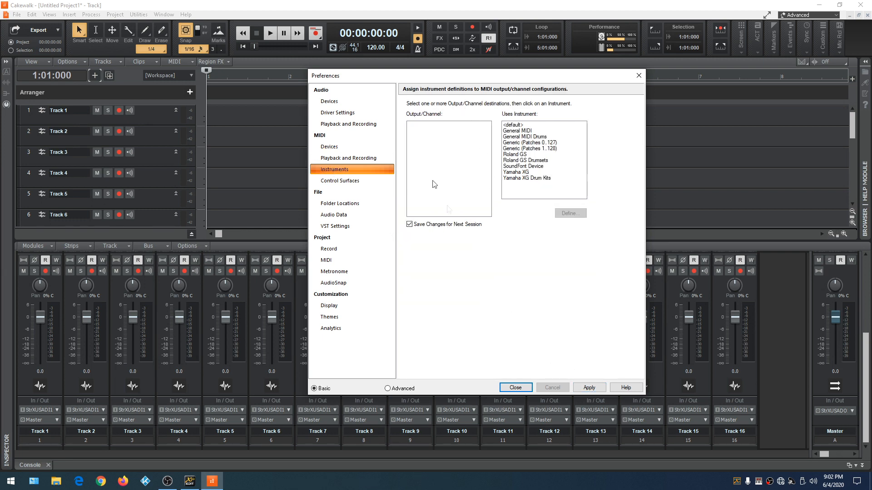
{"action": "left_click", "coordinate": [589, 389]}
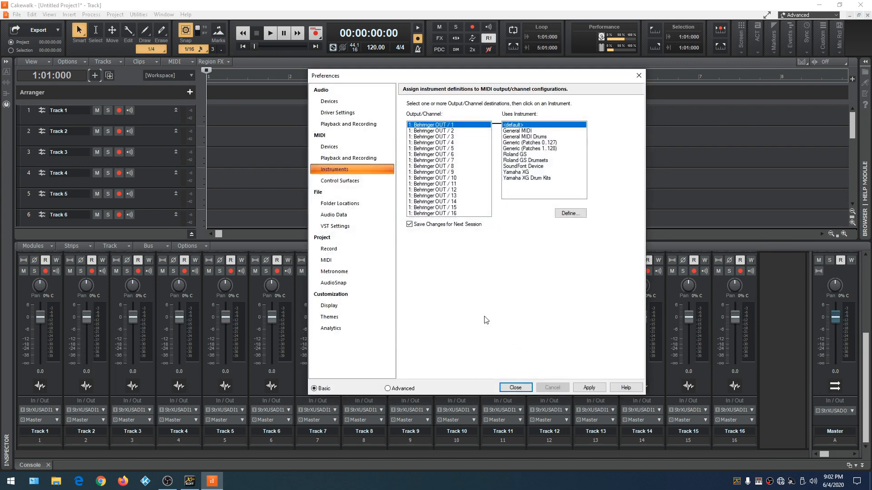
Enable the Yamaha MX49/MX61-1 MIDI input and output, move the checked devices to the top of the list and apply.
{"action": "left_click", "coordinate": [329, 147]}
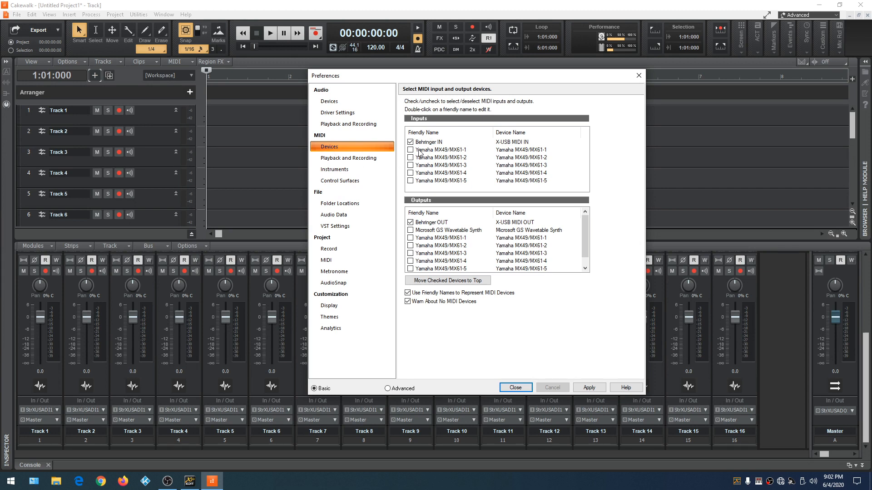
{"action": "left_click", "coordinate": [410, 237]}
{"action": "left_click", "coordinate": [411, 151]}
{"action": "left_click", "coordinate": [434, 280]}
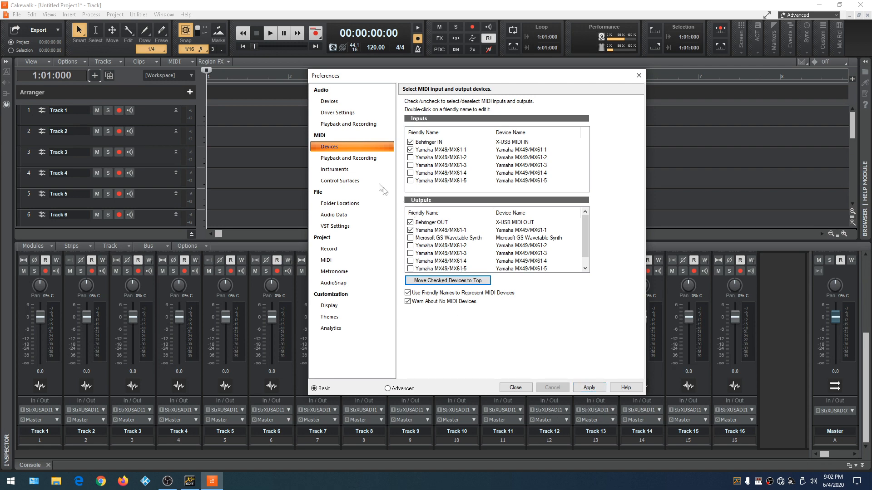
{"action": "left_click", "coordinate": [588, 389]}
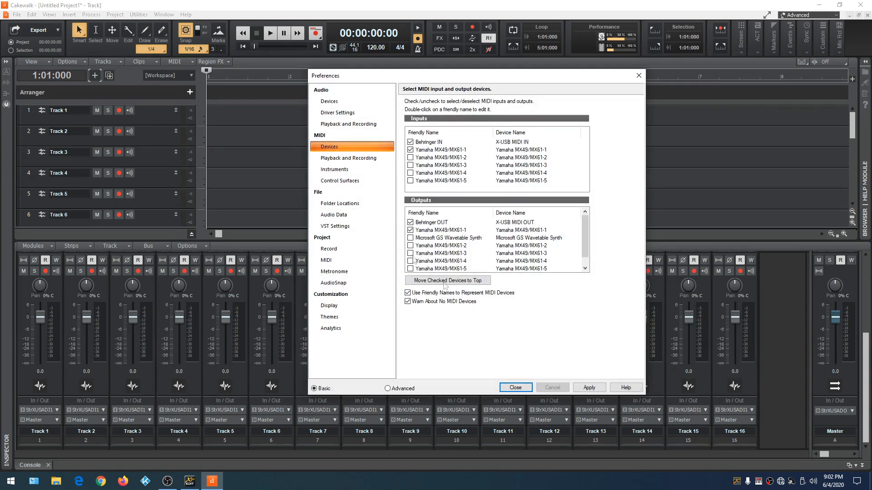
Review the MIDI playback and recording settings and the output channels listed for instrument assignment.
{"action": "left_click", "coordinate": [347, 159]}
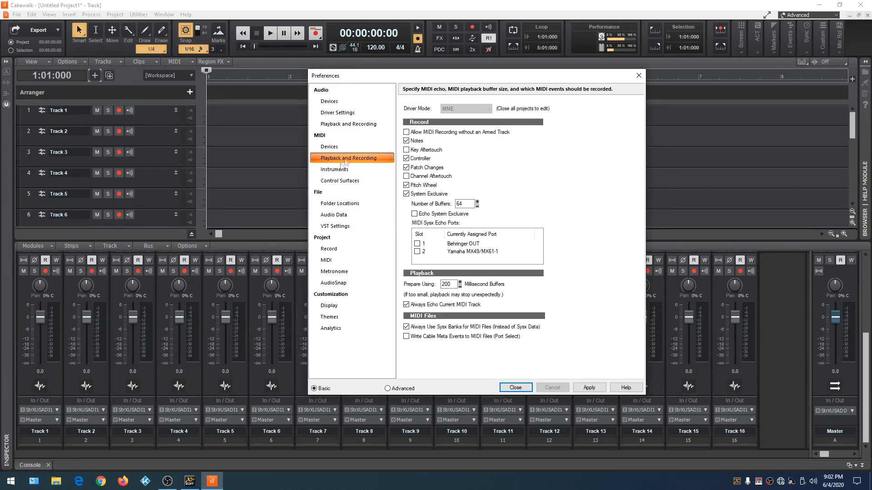
{"action": "left_click", "coordinate": [338, 170]}
{"action": "left_click_drag", "start_coordinate": [487, 161], "coordinate": [484, 121]}
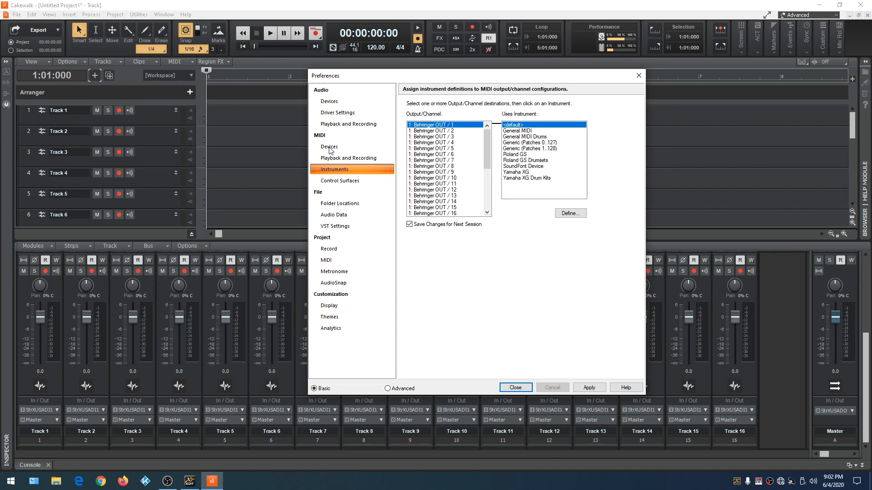
Reorder the enabled MIDI outputs so Yamaha MX49/MX61-1 comes before Behringer OUT, apply, and check the instrument output list.
{"action": "left_click", "coordinate": [330, 148]}
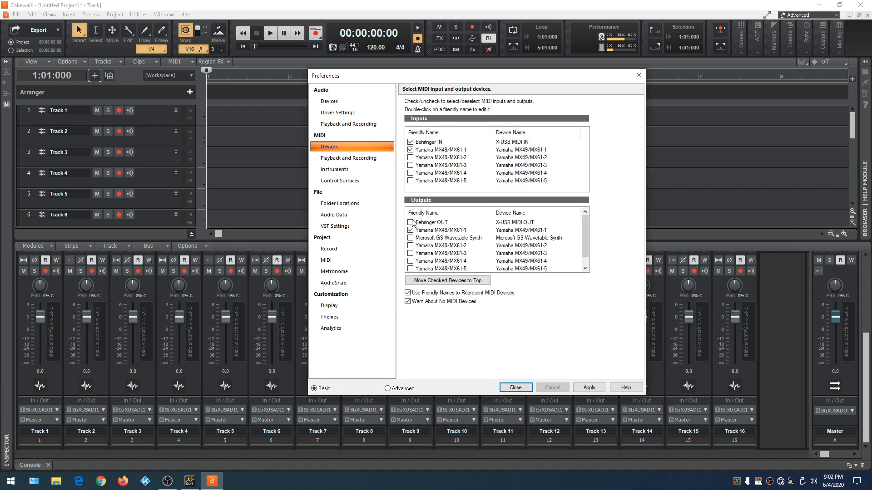
{"action": "left_click", "coordinate": [450, 280]}
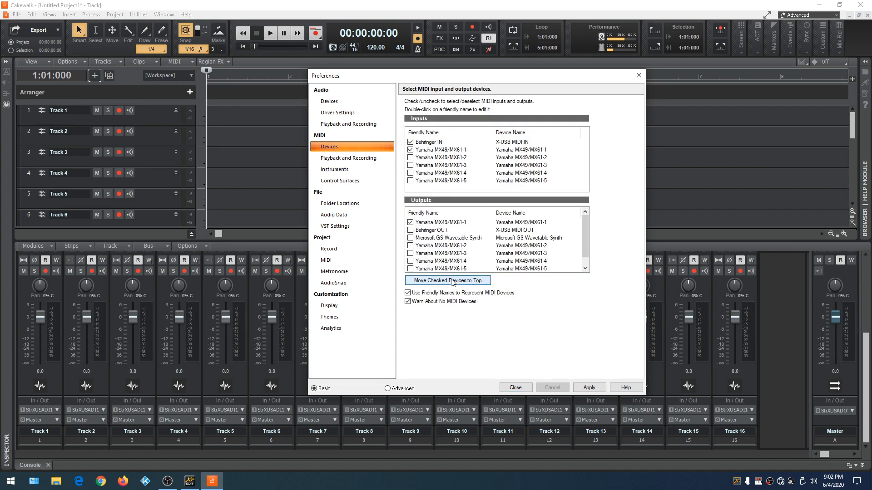
{"action": "left_click", "coordinate": [410, 230]}
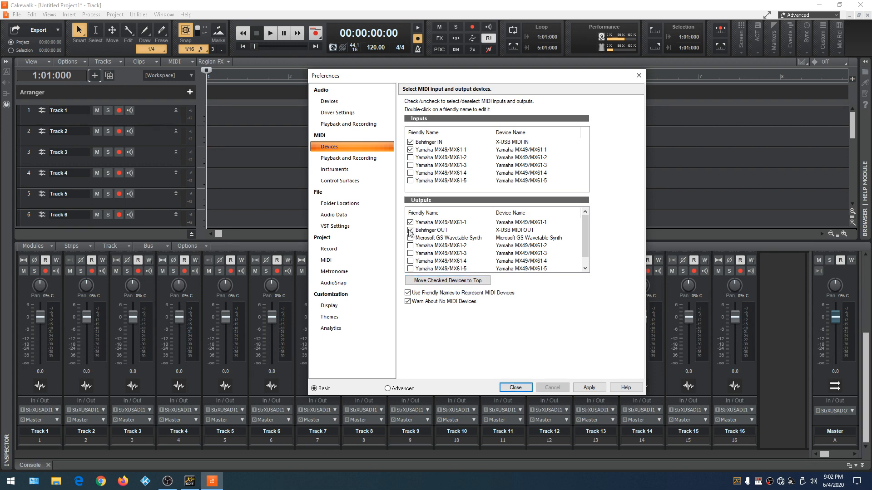
{"action": "left_click", "coordinate": [336, 170]}
{"action": "left_click", "coordinate": [589, 387]}
{"action": "left_click_drag", "start_coordinate": [489, 148], "coordinate": [482, 132]}
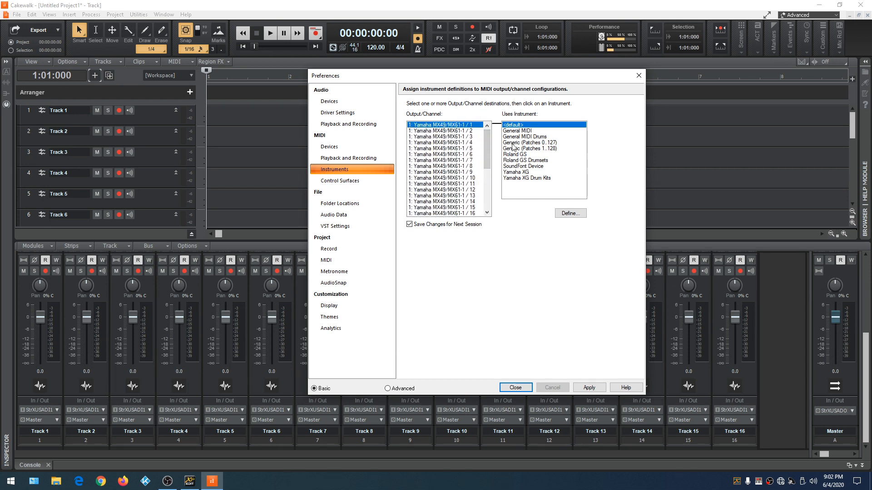
{"action": "left_click_drag", "start_coordinate": [486, 161], "coordinate": [475, 137]}
Add a Mackie Control surface with Behringer IN as its input port and Behringer OUT as its output port.
{"action": "left_click", "coordinate": [351, 183]}
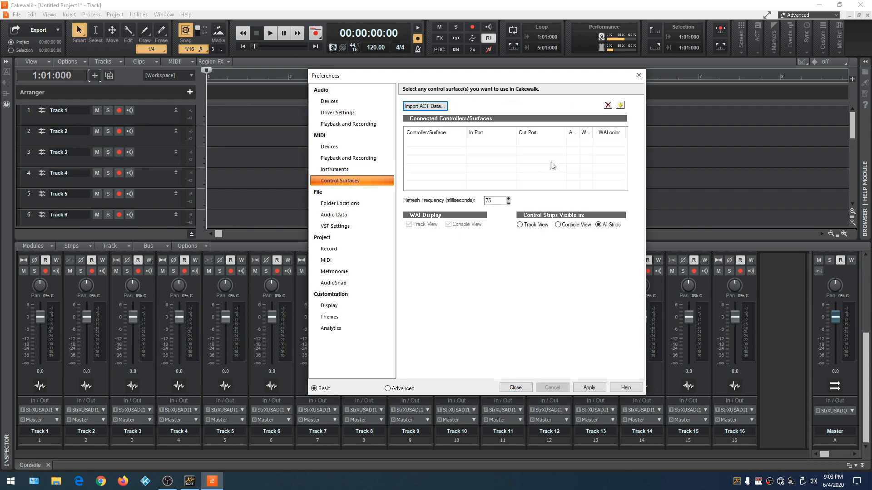
{"action": "left_click", "coordinate": [621, 106]}
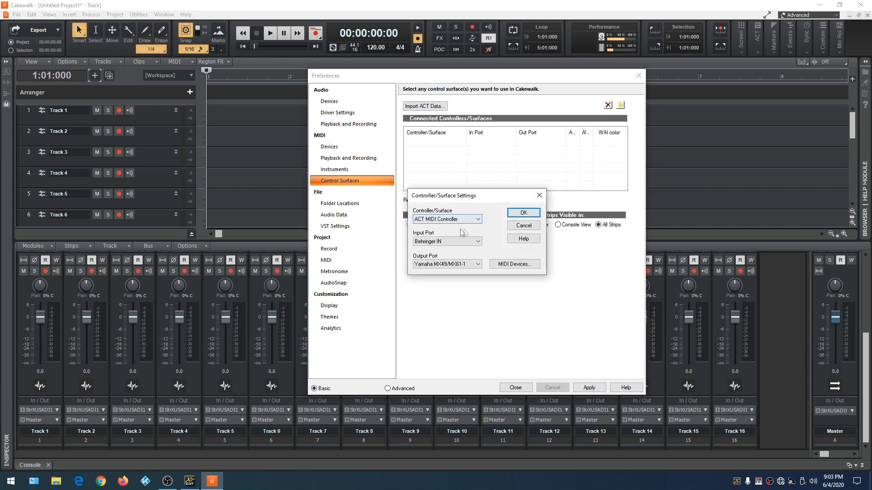
{"action": "left_click", "coordinate": [475, 219]}
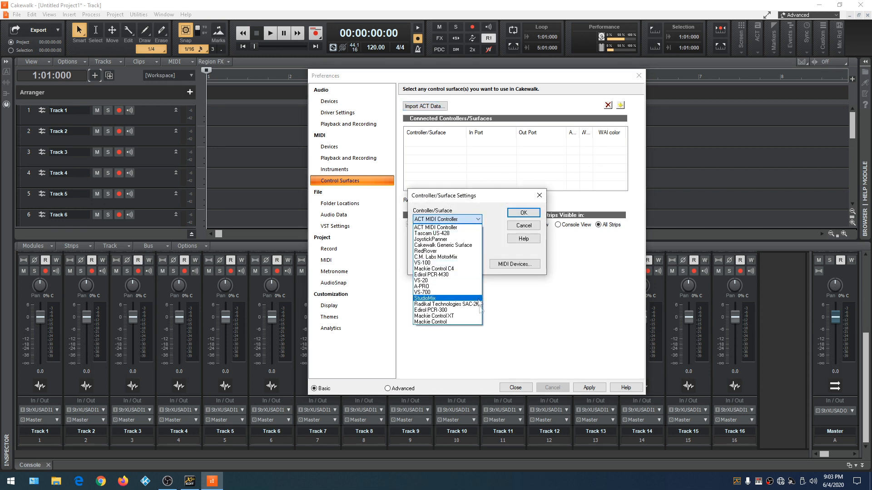
{"action": "left_click", "coordinate": [473, 322]}
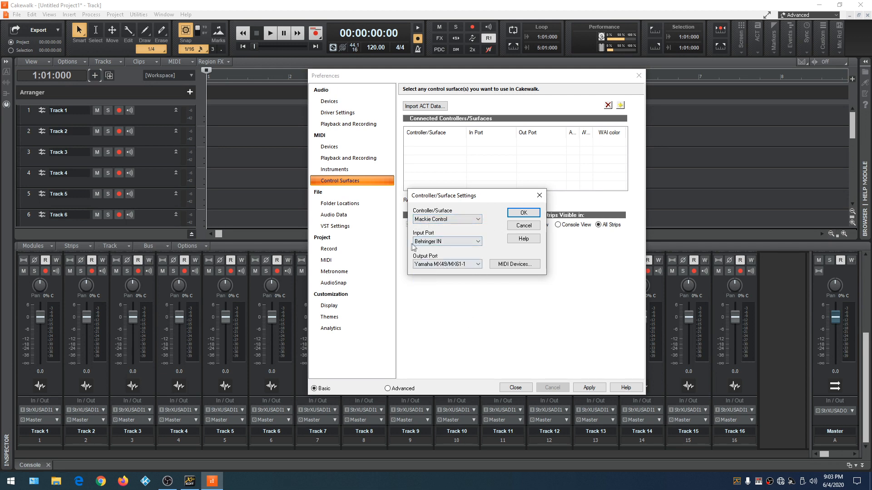
{"action": "left_click", "coordinate": [478, 264]}
{"action": "left_click", "coordinate": [470, 285]}
{"action": "left_click", "coordinate": [518, 214]}
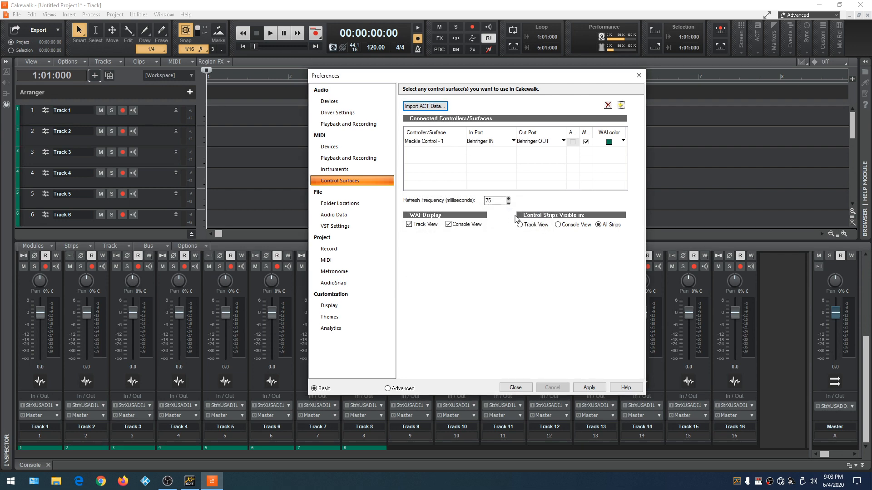
Turn the Mackie Control's WAI option off and back on to compare the markers on the tracks and console strips.
{"action": "left_click_drag", "start_coordinate": [514, 76], "coordinate": [567, 46]}
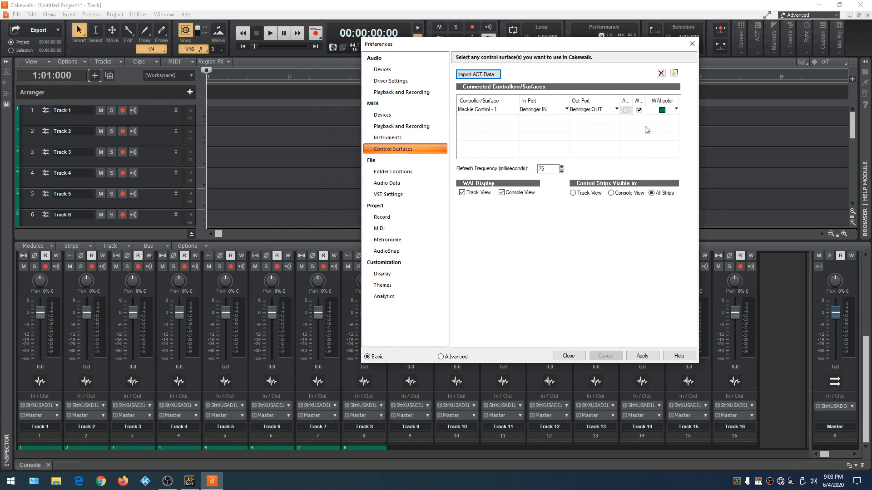
{"action": "left_click_drag", "start_coordinate": [645, 105], "coordinate": [649, 107]}
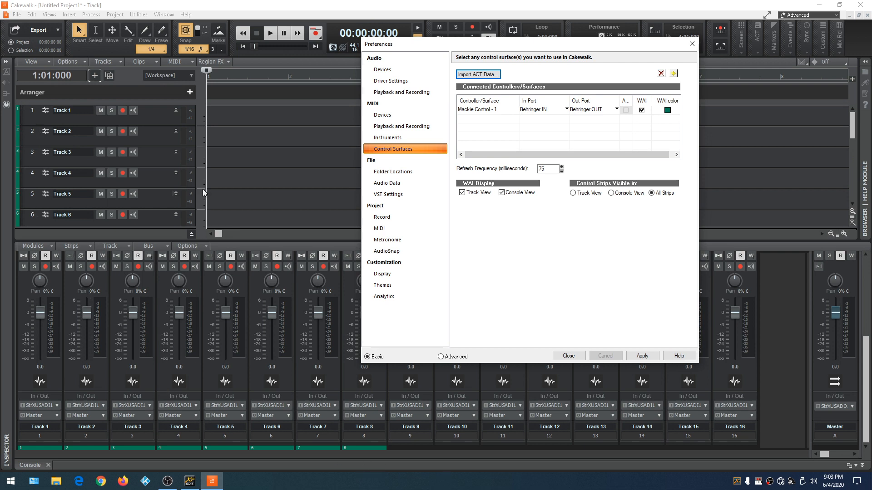
{"action": "left_click", "coordinate": [642, 112]}
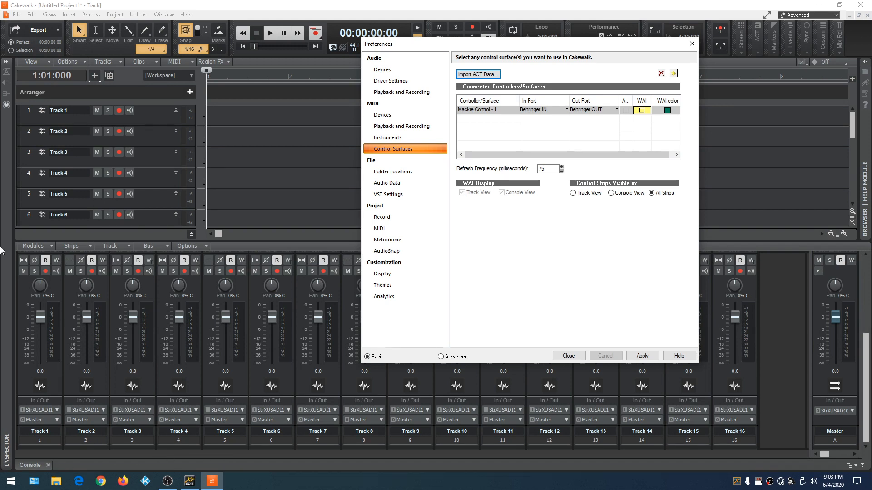
{"action": "left_click", "coordinate": [643, 110]}
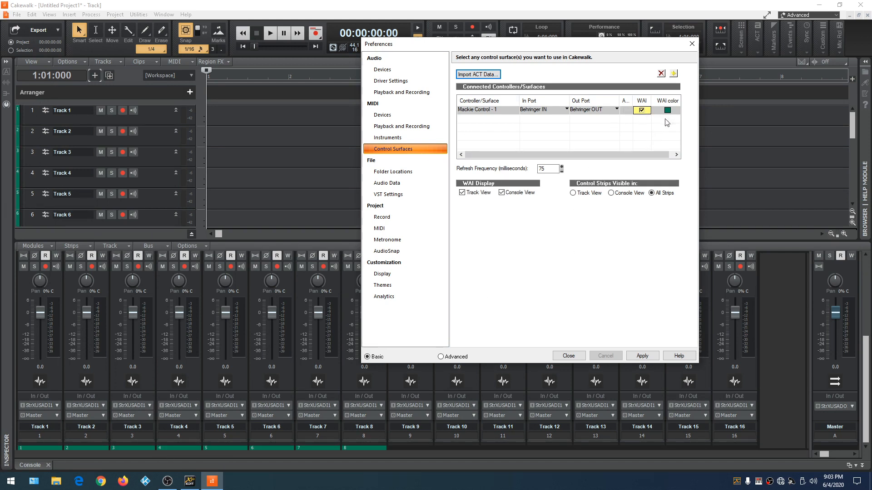
Change the Mackie Control's WAI color to blue, compare the markers, and set it back to green.
{"action": "left_click_drag", "start_coordinate": [641, 157], "coordinate": [646, 156]}
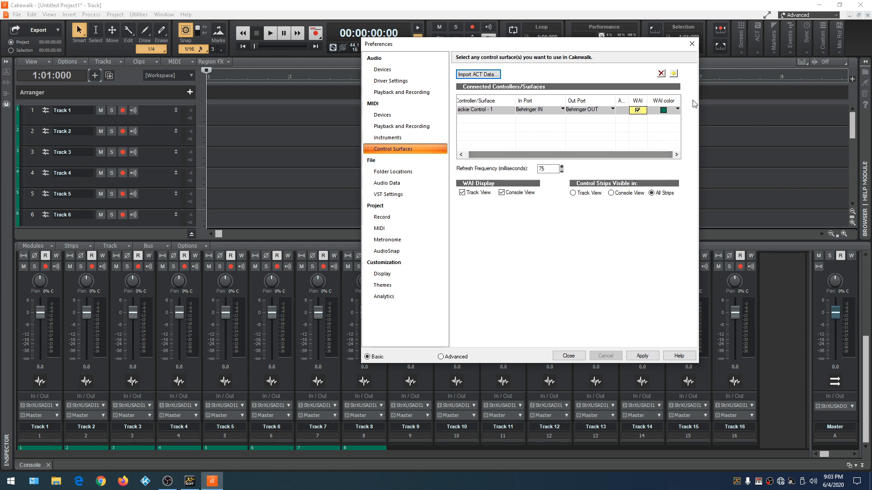
{"action": "left_click", "coordinate": [676, 111]}
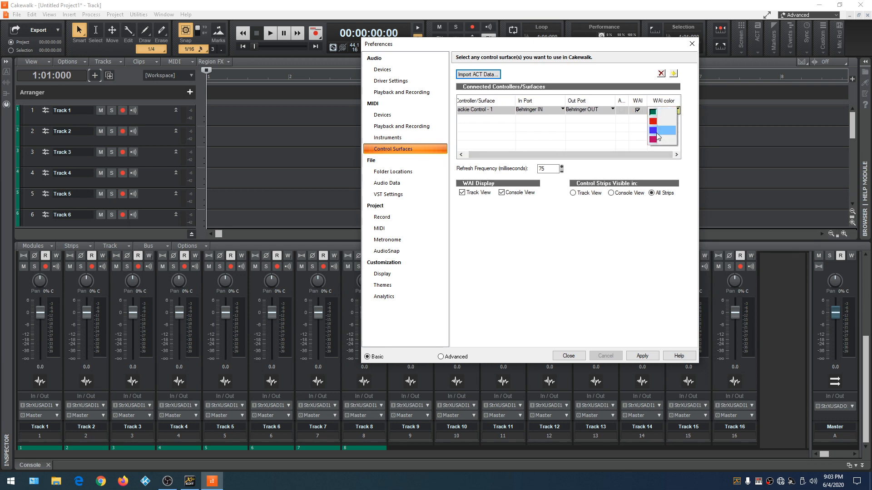
{"action": "left_click", "coordinate": [662, 130]}
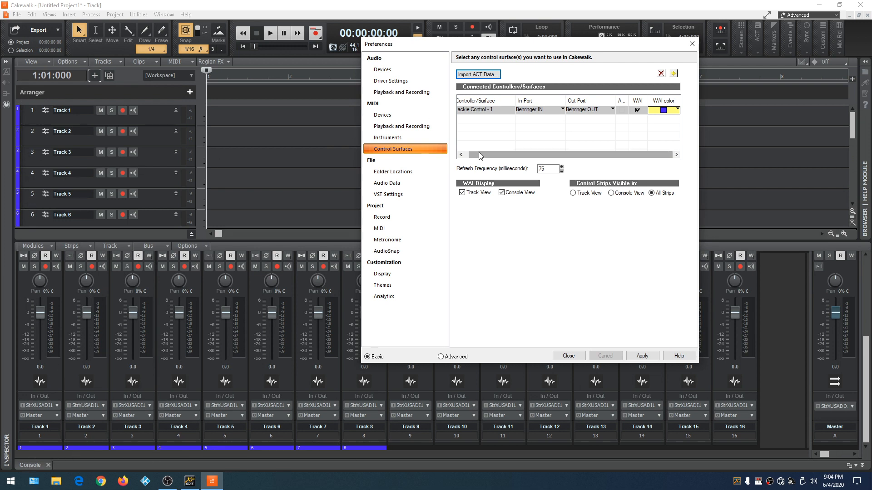
{"action": "left_click", "coordinate": [676, 111]}
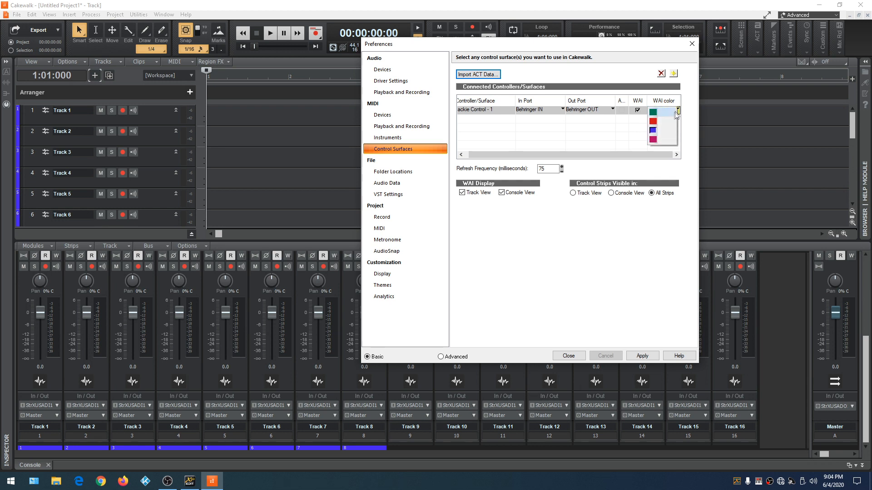
{"action": "left_click", "coordinate": [655, 120]}
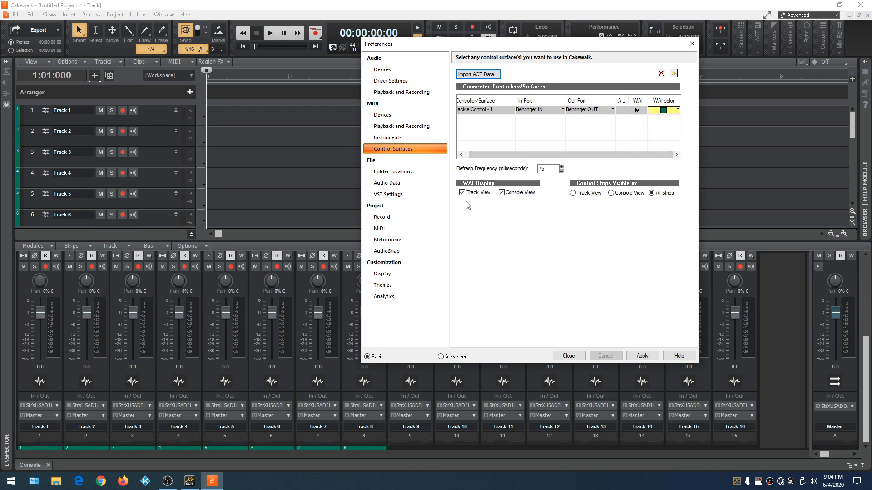
Toggle the WAI display off and back on for Console View and Track View, and apply and close the preferences.
{"action": "left_click", "coordinate": [502, 193]}
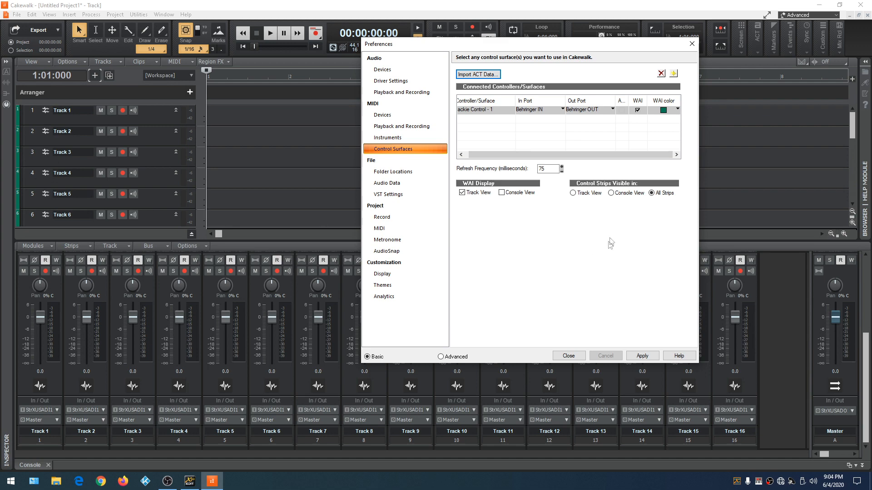
{"action": "left_click", "coordinate": [501, 193]}
{"action": "left_click", "coordinate": [463, 193]}
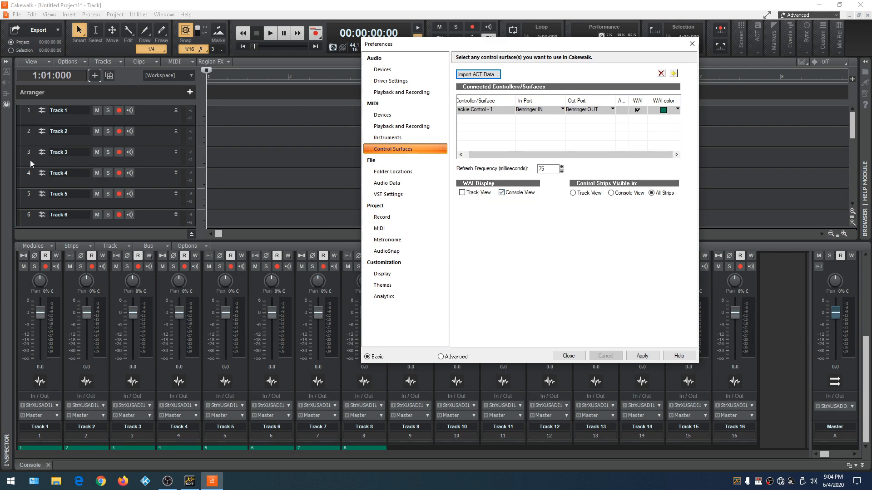
{"action": "left_click", "coordinate": [462, 194]}
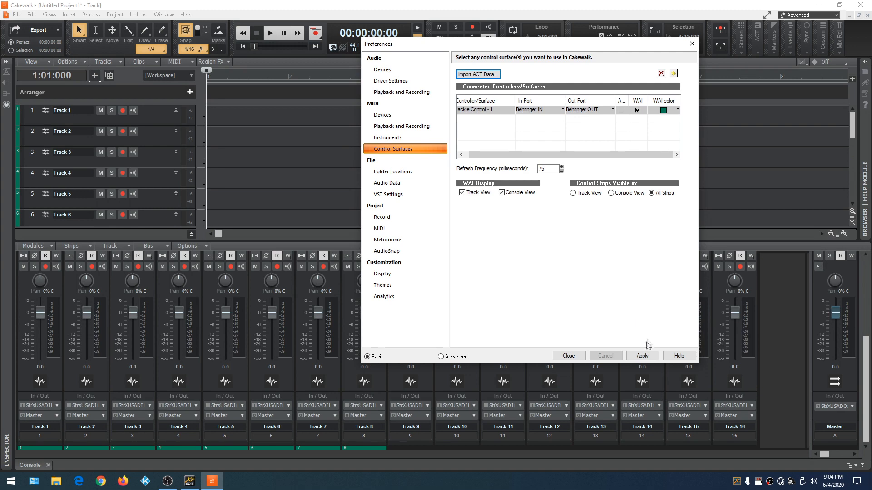
{"action": "left_click", "coordinate": [642, 356]}
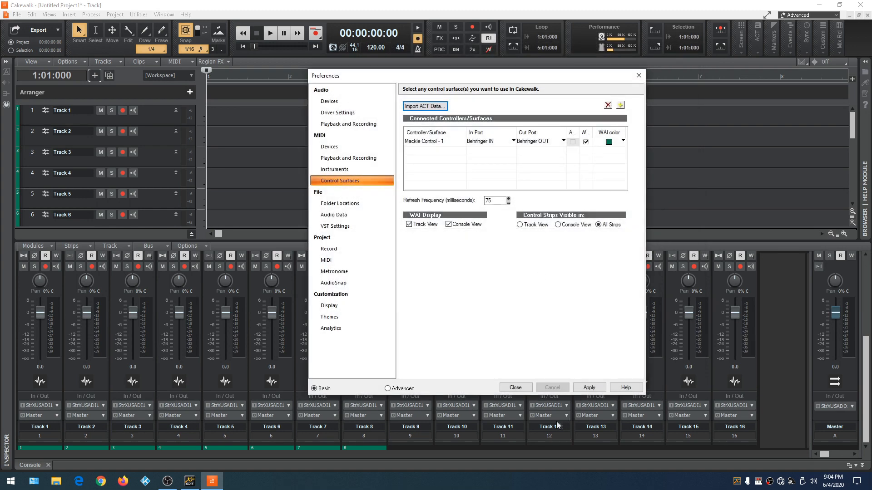
{"action": "left_click", "coordinate": [515, 387]}
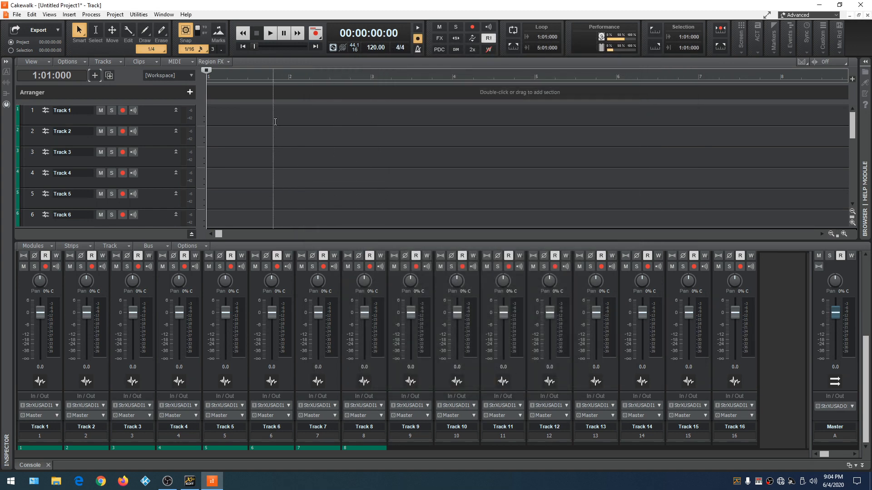
Review the function button, protocol and option settings of Mackie Control - 1 and close its window.
{"action": "left_click", "coordinate": [138, 15]}
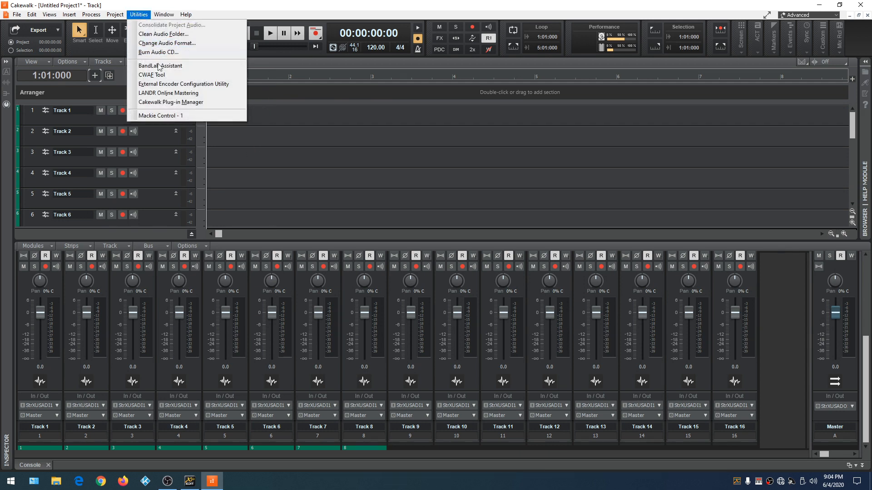
{"action": "left_click", "coordinate": [173, 117]}
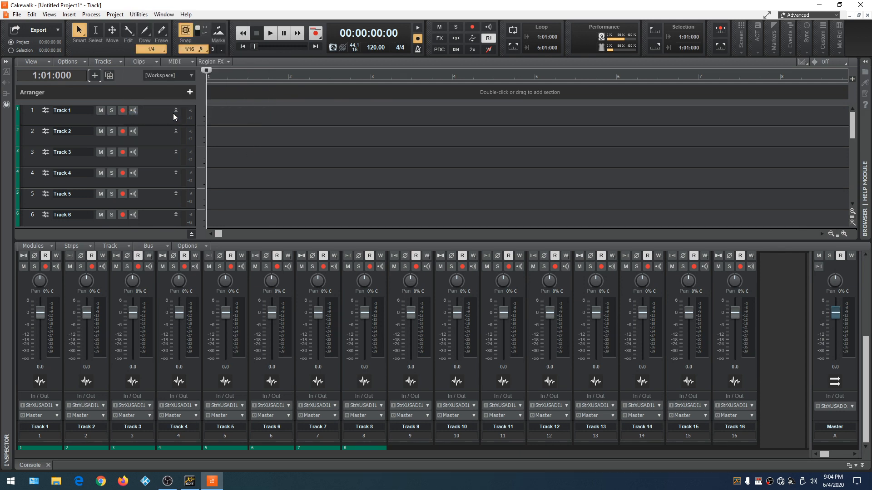
{"action": "left_click_drag", "start_coordinate": [153, 9], "coordinate": [475, 82]}
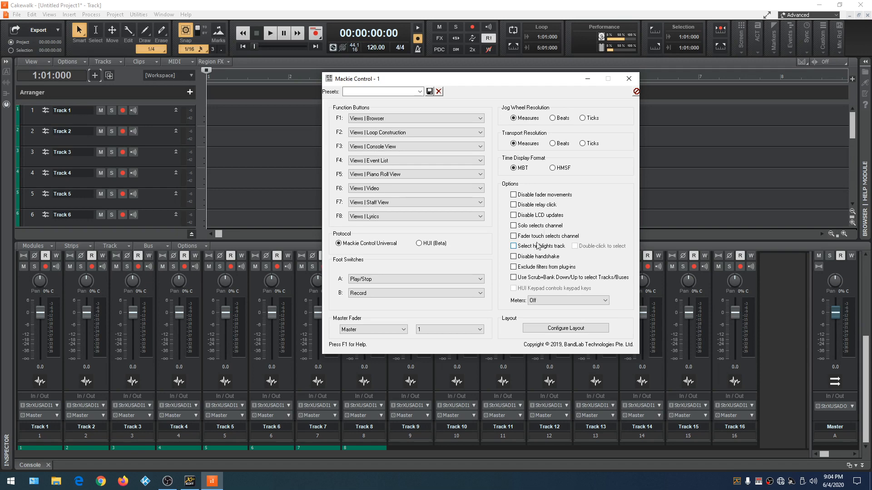
{"action": "left_click", "coordinate": [629, 79]}
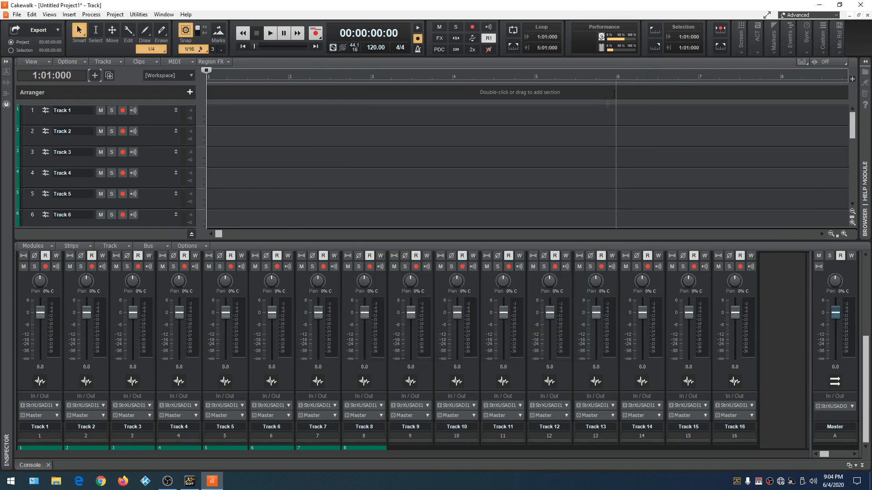
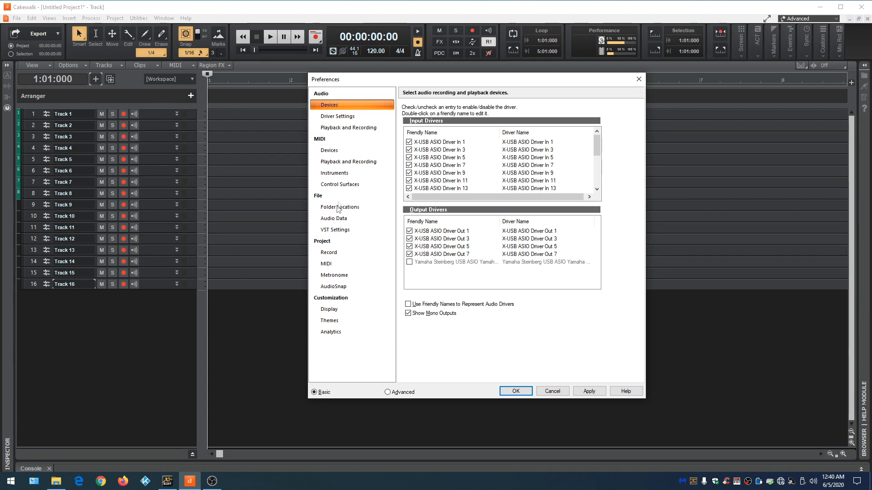
Add an ACT MIDI Controller surface with Yamaha MX49/MX61-1 as input and output port, and apply the preferences.
{"action": "left_click", "coordinate": [338, 185]}
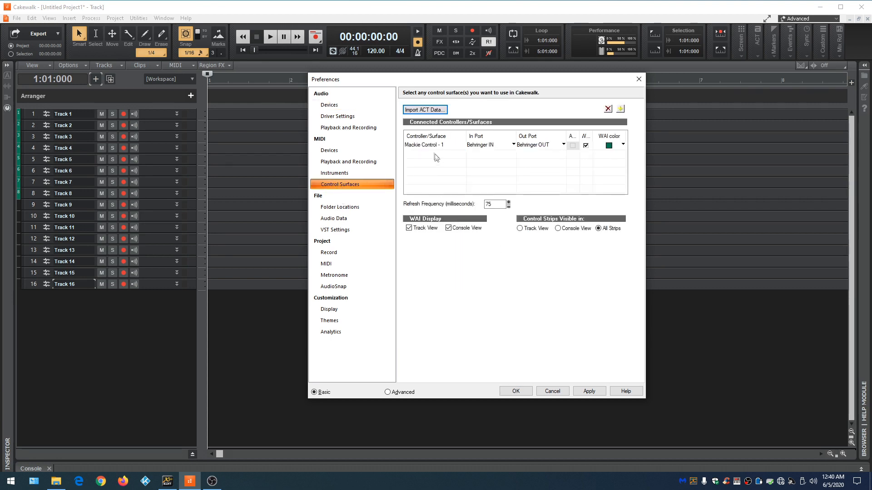
{"action": "left_click", "coordinate": [620, 110]}
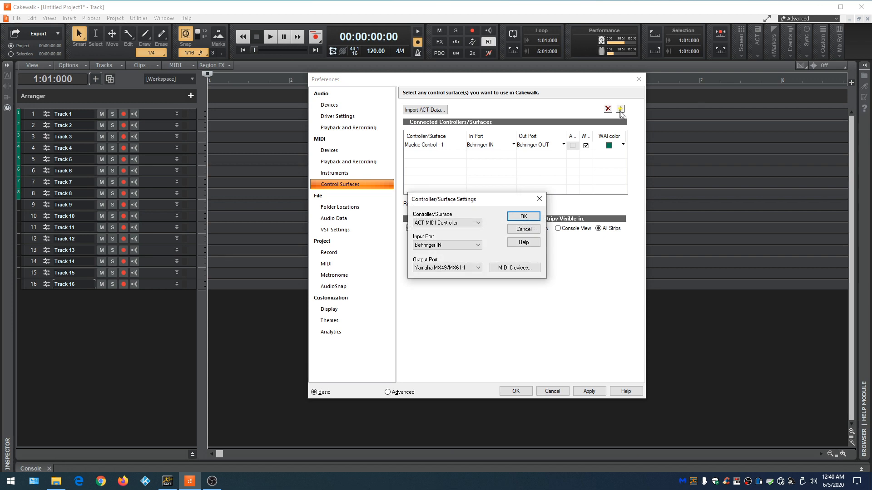
{"action": "left_click", "coordinate": [462, 245]}
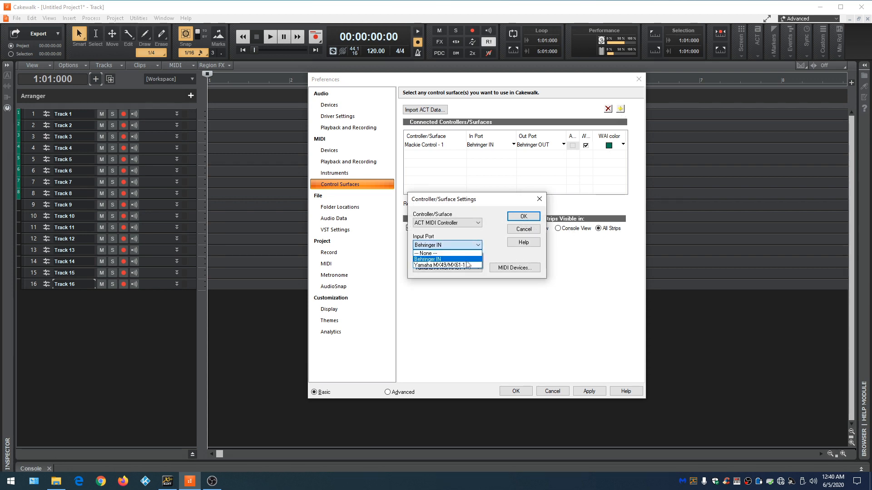
{"action": "left_click", "coordinate": [467, 265]}
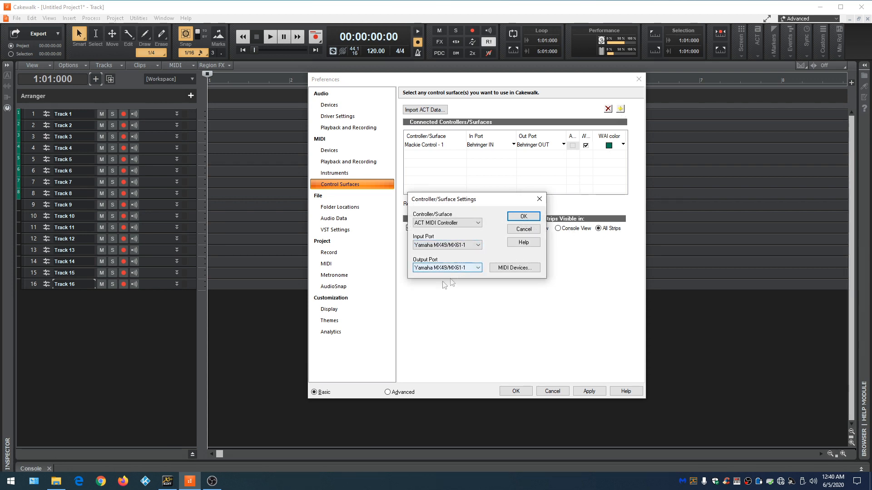
{"action": "left_click", "coordinate": [523, 217]}
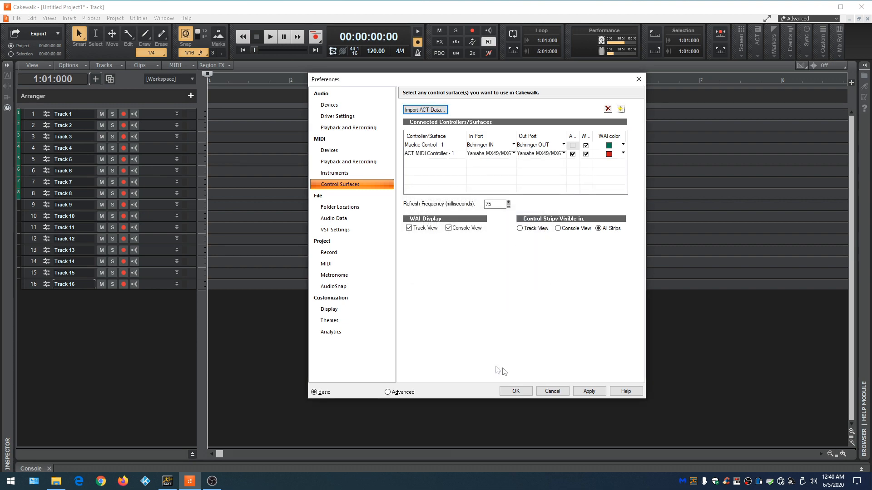
{"action": "left_click", "coordinate": [588, 393]}
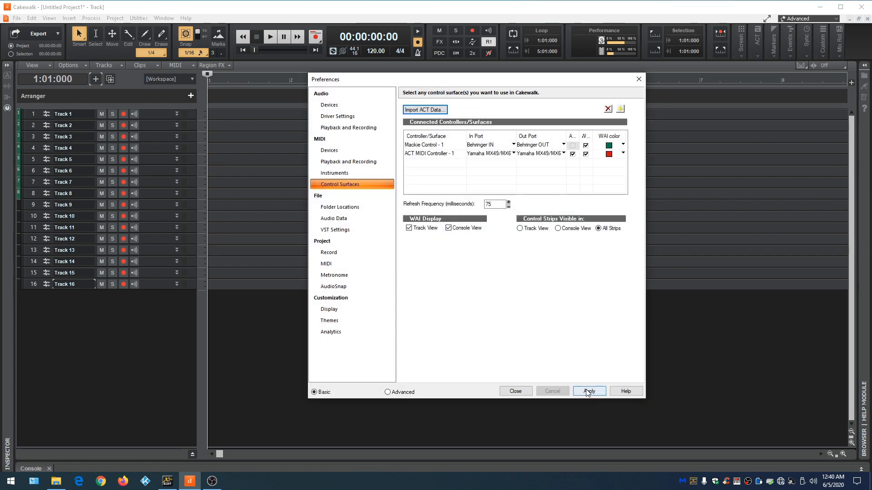
{"action": "left_click", "coordinate": [516, 391]}
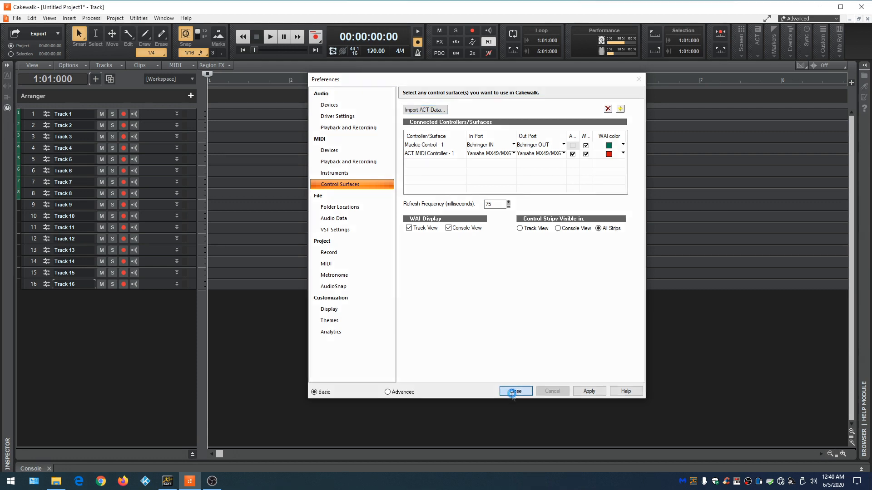
Move the ACT module ahead of the transport module and make ACT MIDI Controller - 1 its active controller.
{"action": "left_click", "coordinate": [139, 18]}
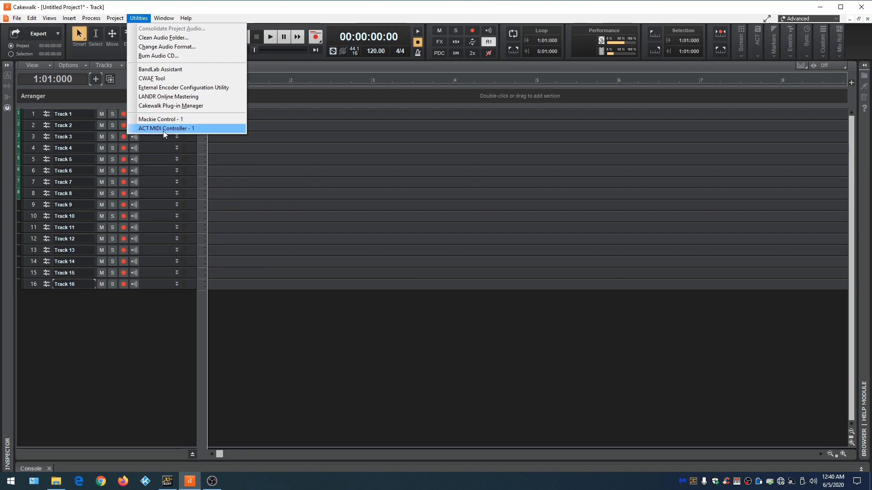
{"action": "left_click", "coordinate": [341, 346]}
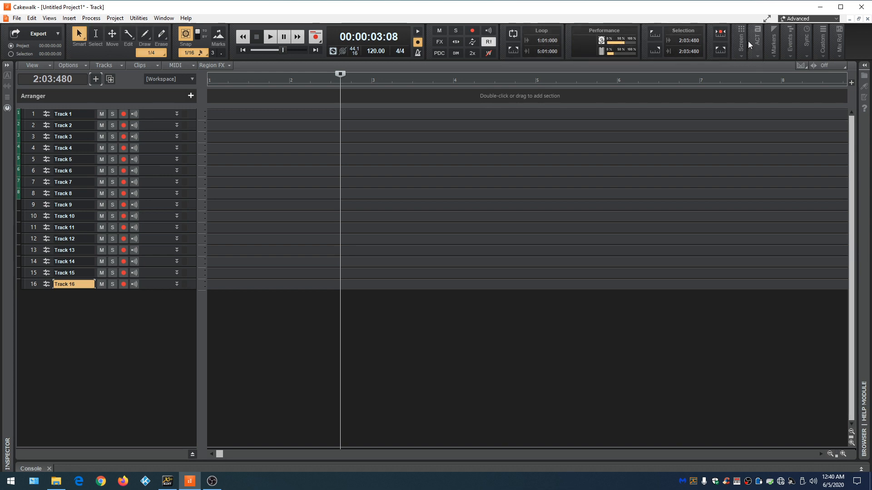
{"action": "left_click_drag", "start_coordinate": [746, 40], "coordinate": [232, 25]}
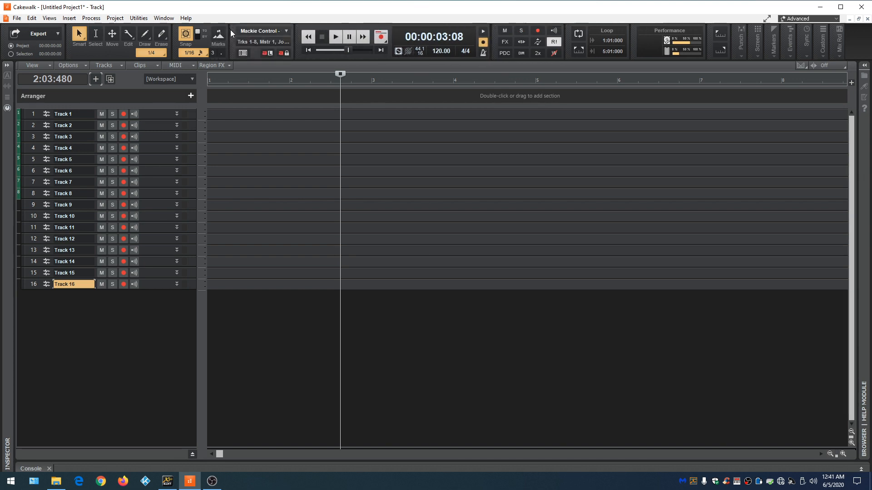
{"action": "left_click", "coordinate": [286, 31]}
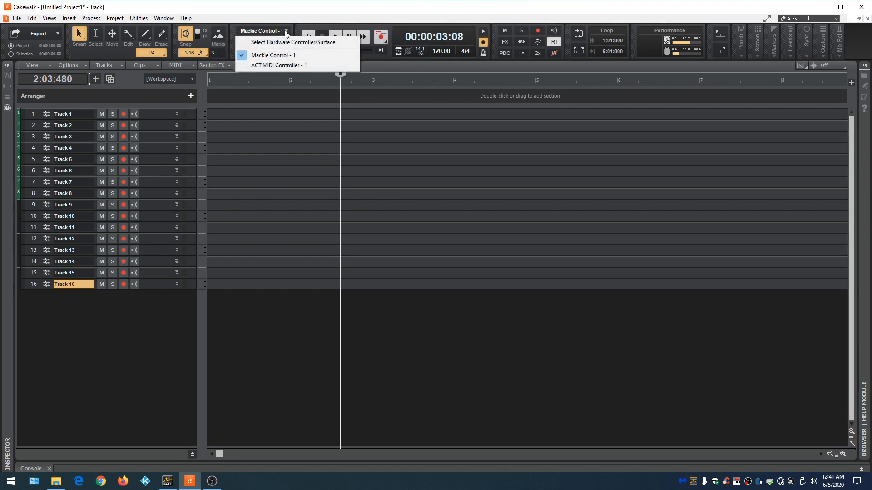
{"action": "left_click", "coordinate": [278, 66]}
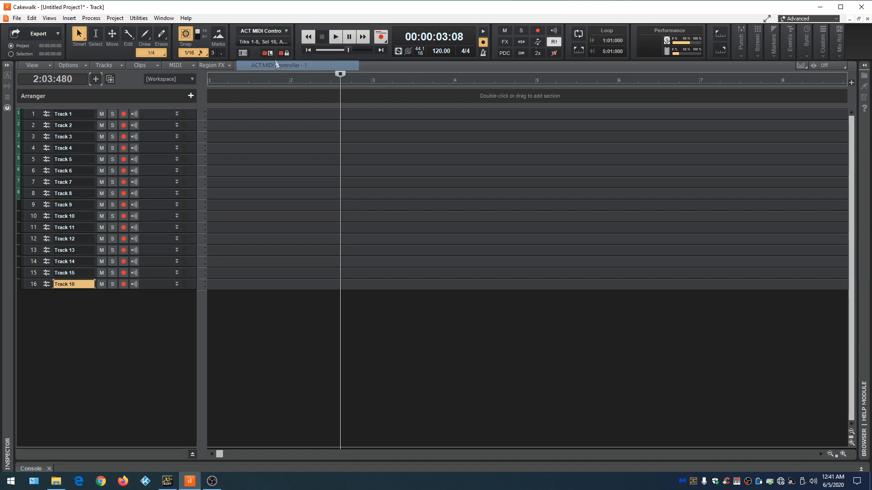
Try MIDI Learn on rotary R1 in the ACT MIDI Controller - 1 settings and review the controller's options.
{"action": "left_click", "coordinate": [245, 53]}
{"action": "left_click_drag", "start_coordinate": [264, 20], "coordinate": [461, 91]}
{"action": "left_click", "coordinate": [259, 135]}
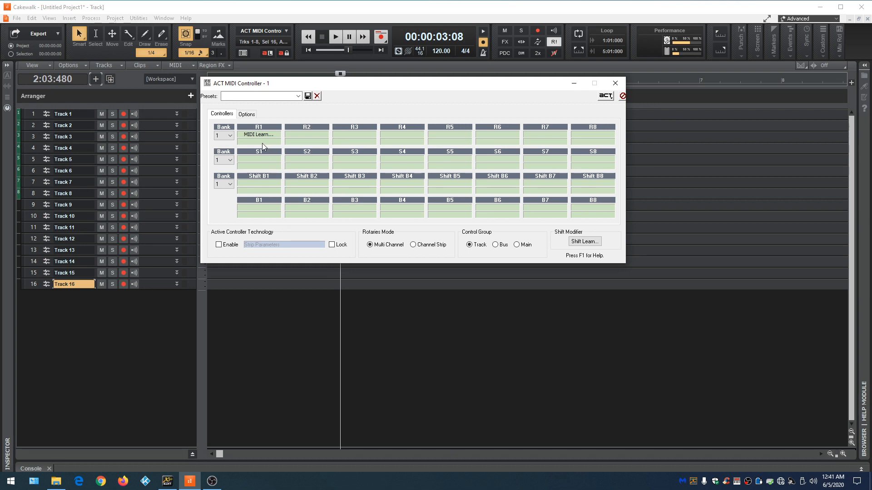
{"action": "left_click", "coordinate": [260, 141]}
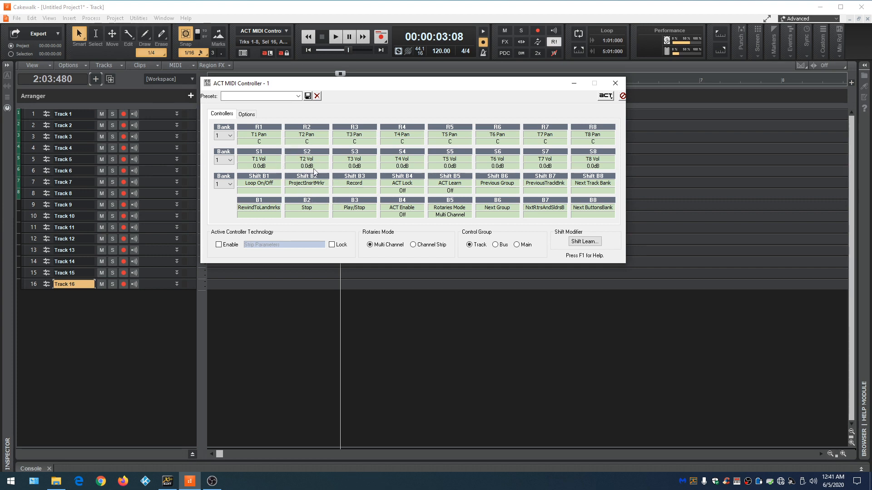
{"action": "left_click", "coordinate": [247, 114]}
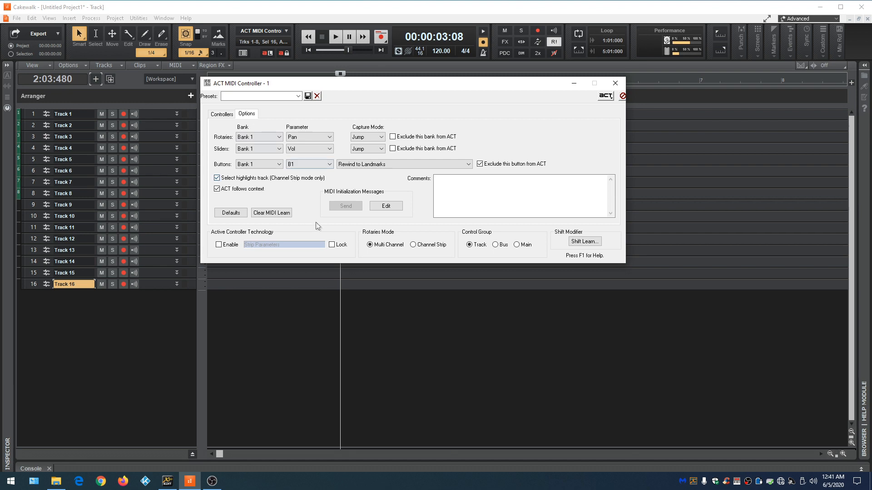
{"action": "left_click", "coordinate": [222, 114]}
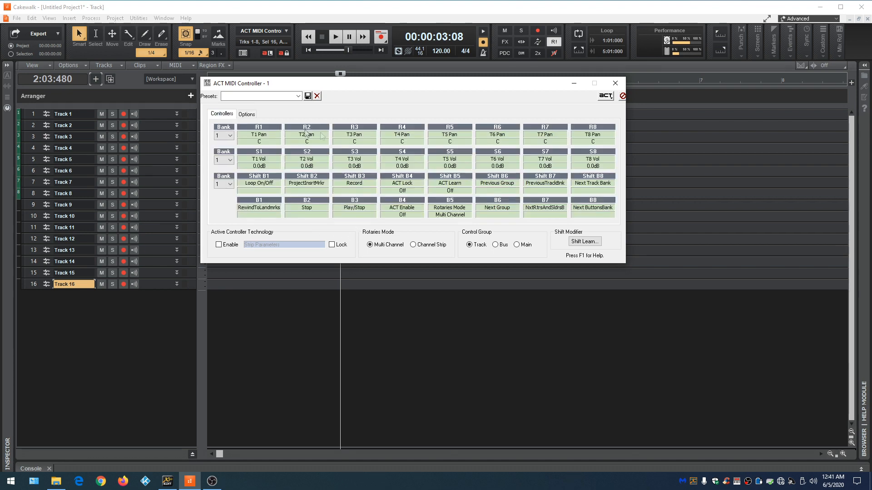
Turn on ACT Learn and ACT Lock for ACT MIDI Controller - 1.
{"action": "left_click", "coordinate": [606, 96]}
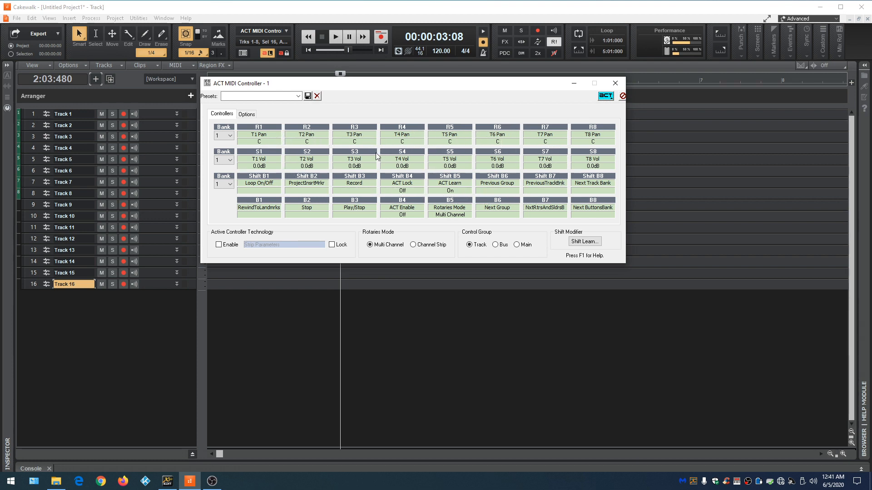
{"action": "left_click", "coordinate": [605, 96]}
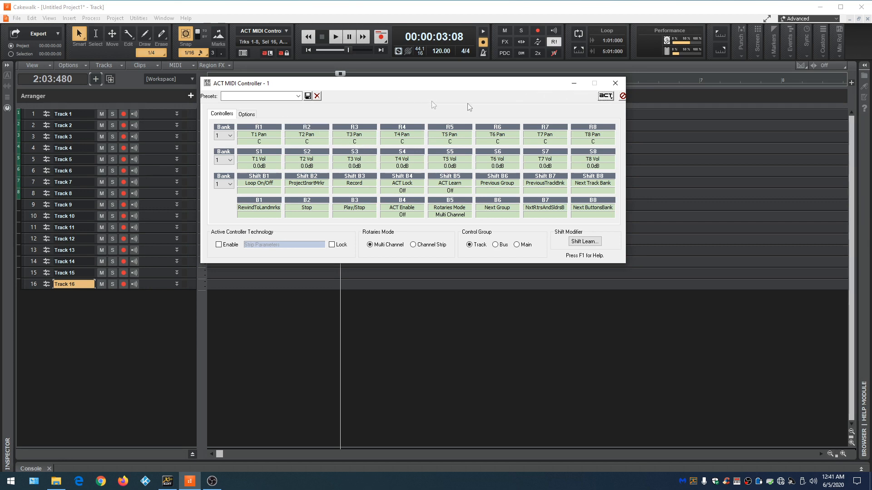
{"action": "left_click", "coordinate": [605, 96]}
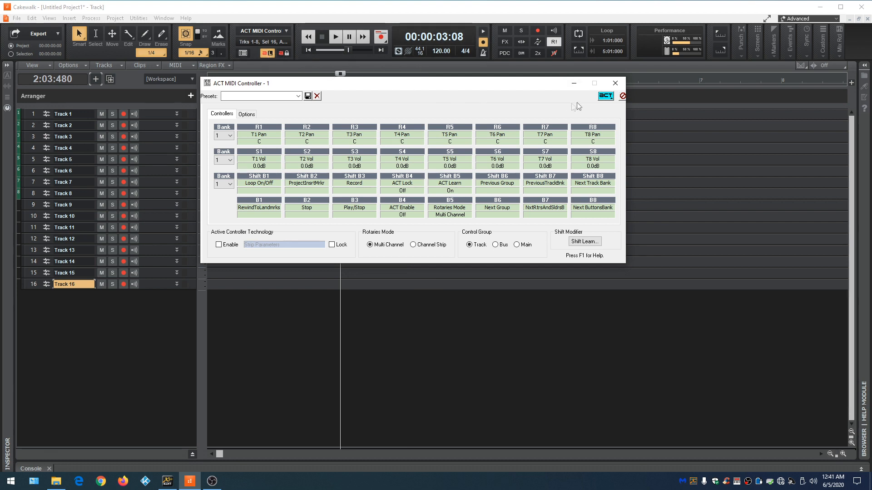
{"action": "left_click", "coordinate": [286, 54]}
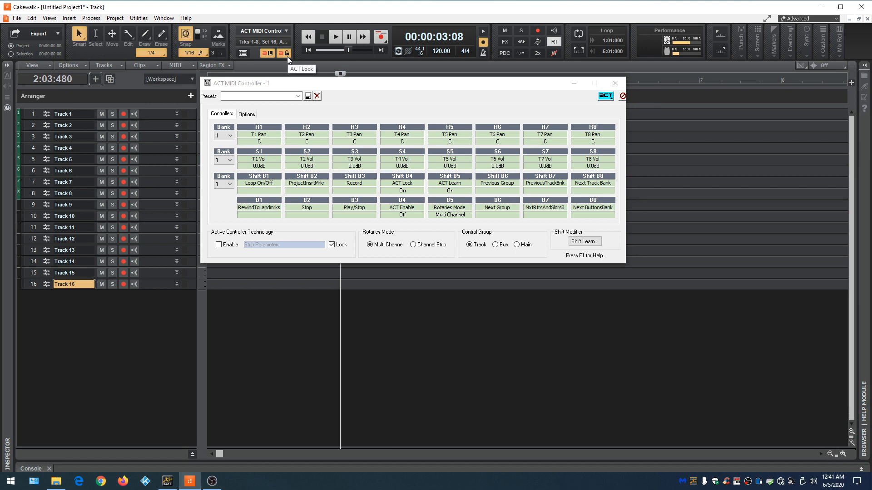
Turn off ACT Lock for ACT MIDI Controller - 1 and close its settings window.
{"action": "left_click", "coordinate": [286, 56]}
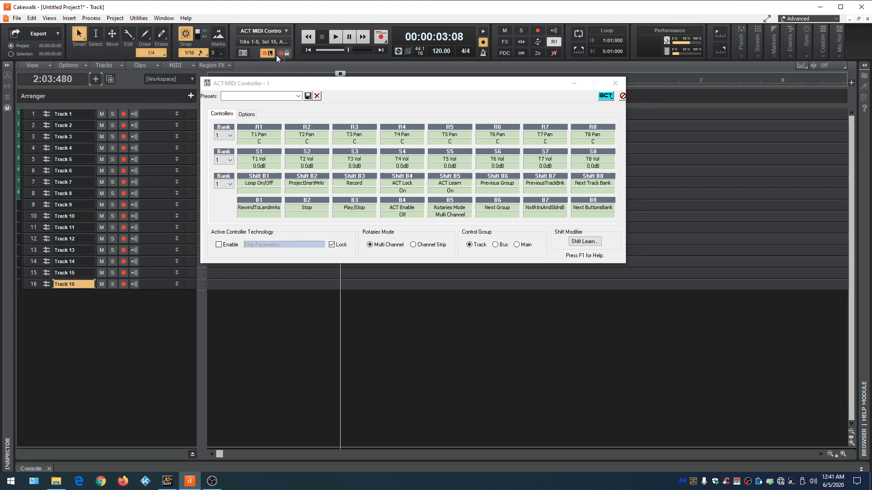
{"action": "left_click", "coordinate": [615, 83]}
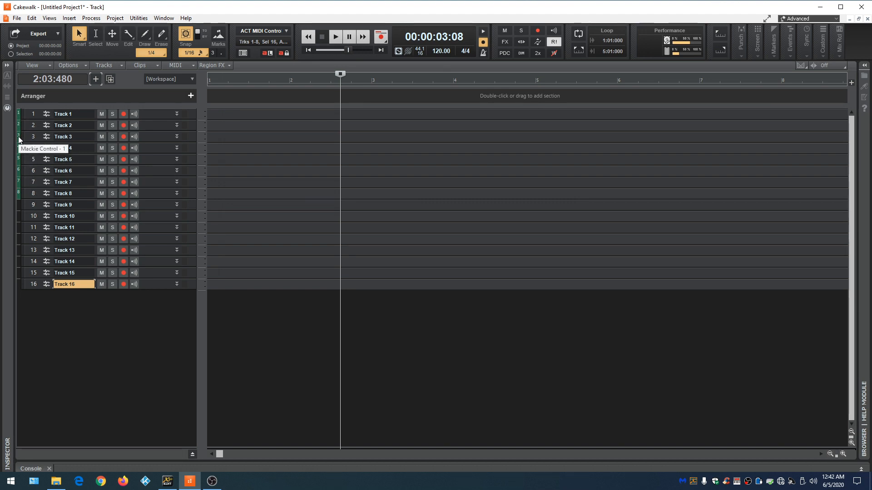
Reposition the control surface strips so Mackie Control - 1 covers tracks 1-8 and ACT MIDI Controller - 1 covers tracks 9-16.
{"action": "left_click_drag", "start_coordinate": [18, 148], "coordinate": [43, 239]}
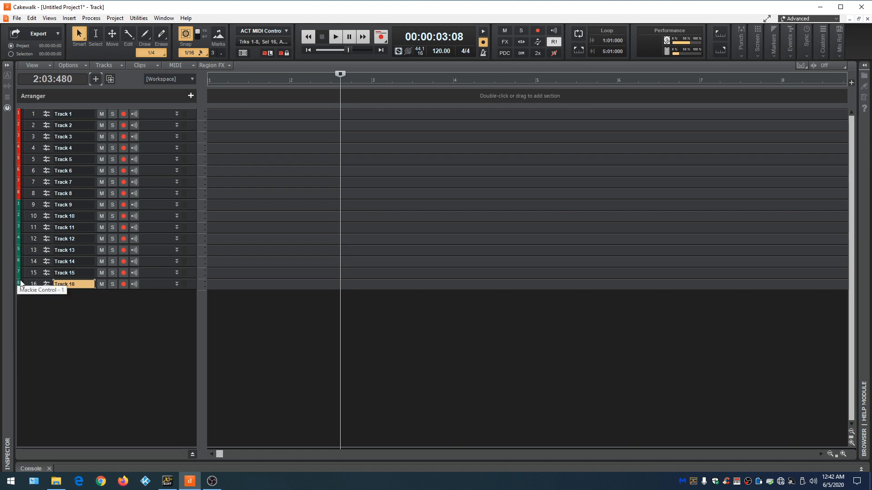
{"action": "left_click_drag", "start_coordinate": [17, 282], "coordinate": [16, 244]}
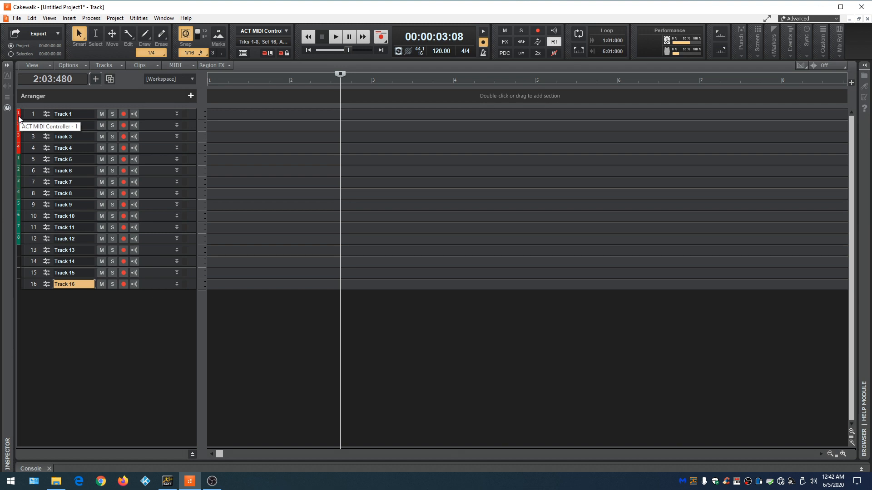
{"action": "left_click_drag", "start_coordinate": [20, 145], "coordinate": [23, 115]}
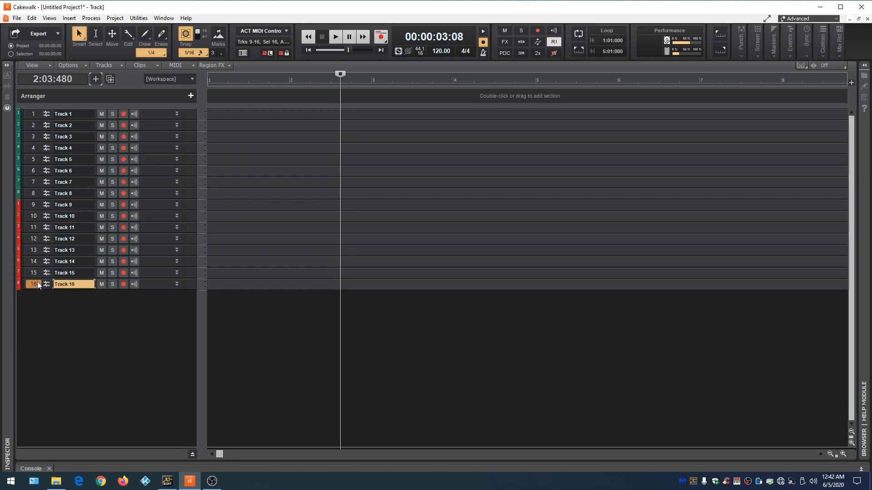
Delete tracks 13 to 16 from the project.
{"action": "left_click", "coordinate": [36, 248], "text": "shift"}
{"action": "right_click", "coordinate": [36, 250]}
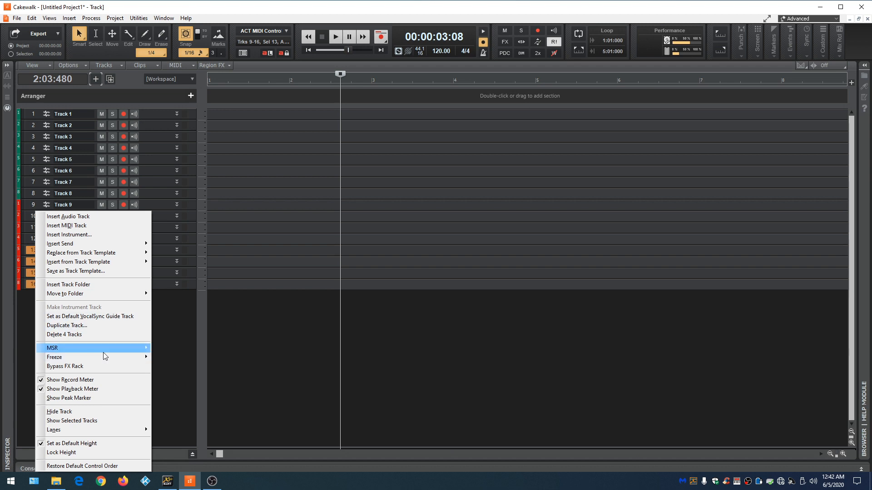
{"action": "left_click", "coordinate": [82, 334]}
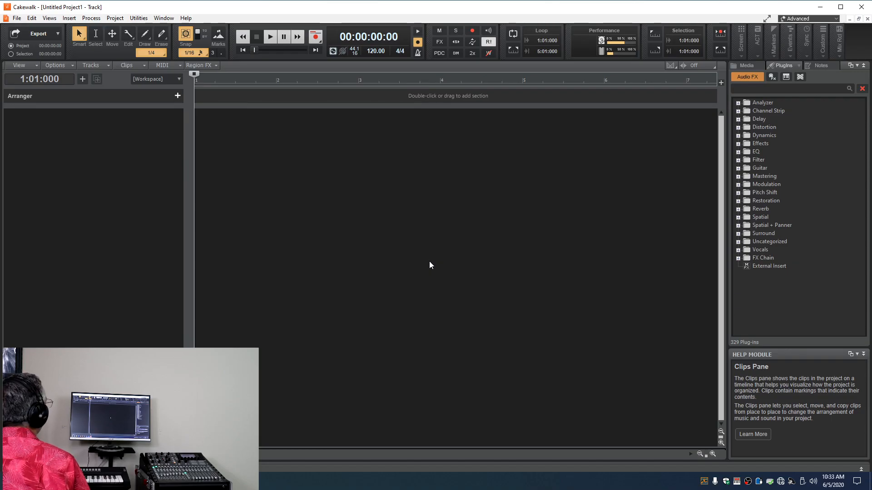
Show the instrument plug-ins in the browser and open the Synth Rack view.
{"action": "left_click", "coordinate": [786, 77]}
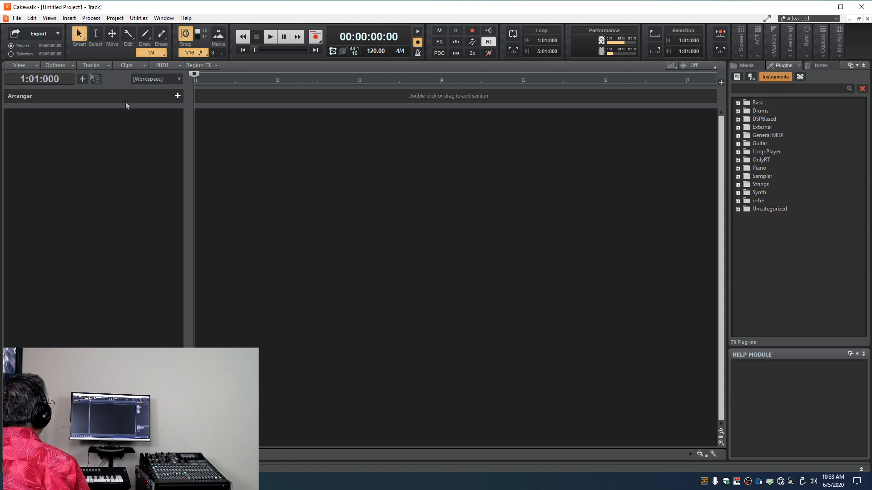
{"action": "left_click", "coordinate": [49, 18]}
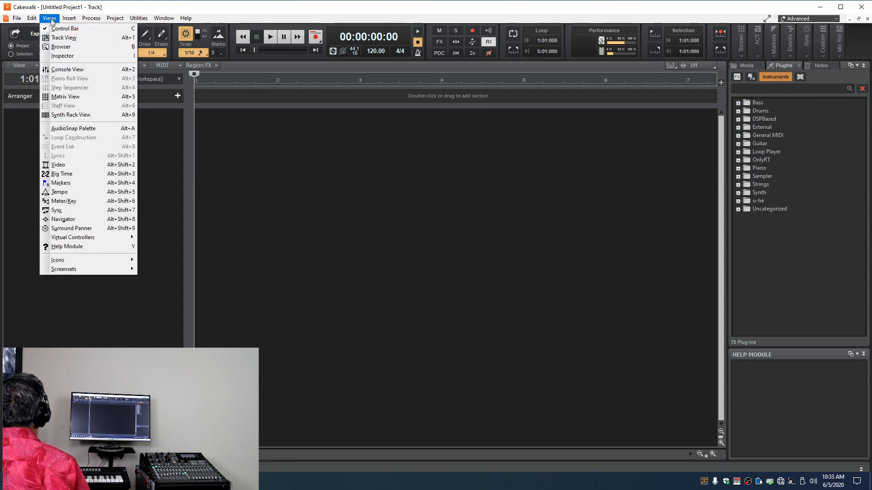
{"action": "left_click", "coordinate": [64, 116]}
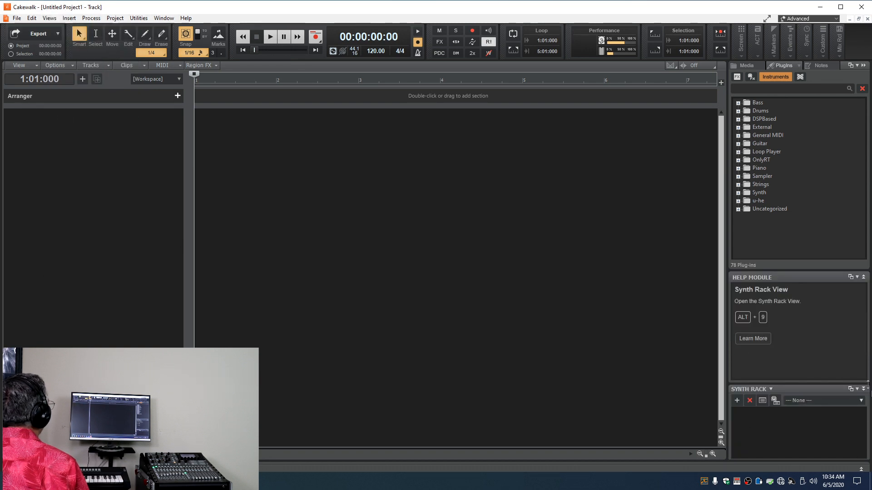
Collapse the Help Module, then dock the Synth Rack above the plug-in browser and enlarge it to about half the height.
{"action": "left_click", "coordinate": [856, 277]}
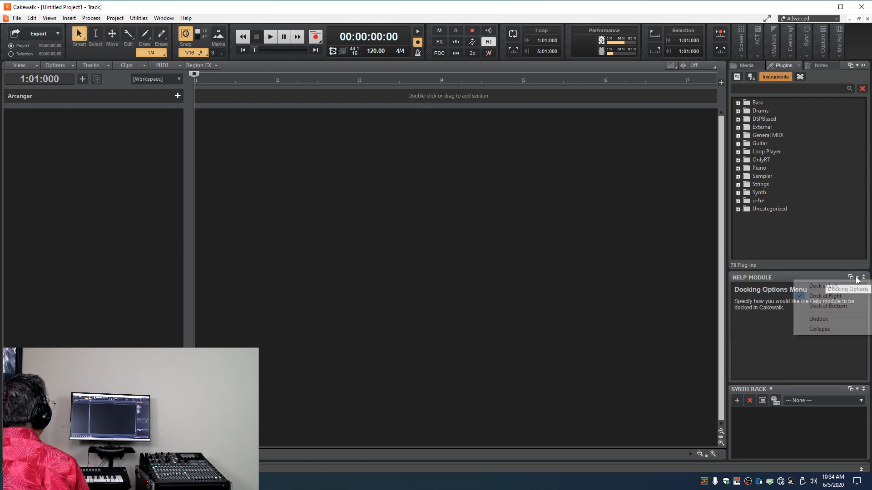
{"action": "left_click", "coordinate": [832, 329]}
{"action": "left_click_drag", "start_coordinate": [803, 392], "coordinate": [821, 106]}
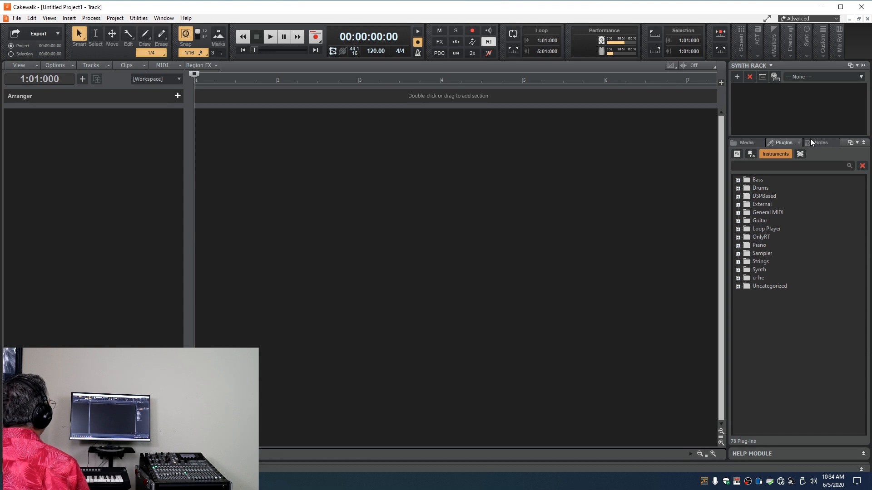
{"action": "left_click_drag", "start_coordinate": [804, 142], "coordinate": [810, 263]}
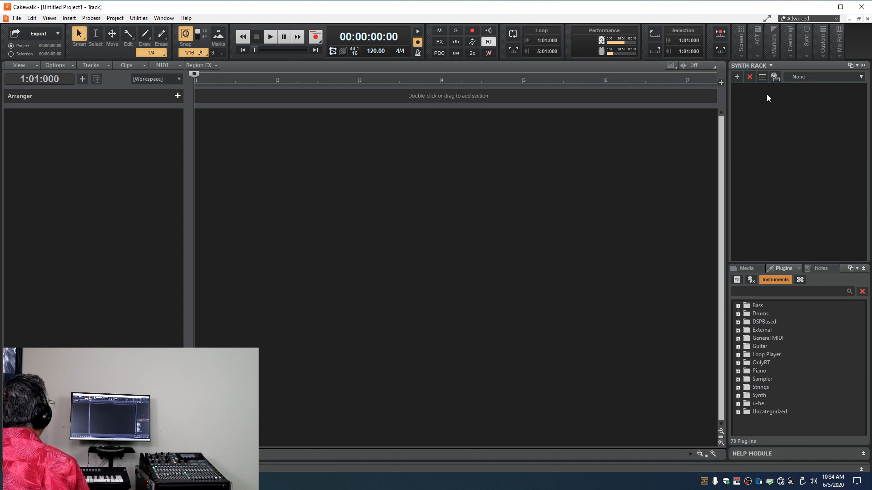
Insert the Skerratt London synth from the Uncategorized group and accept the soft synth options.
{"action": "left_click", "coordinate": [737, 77]}
{"action": "mouse_move", "coordinate": [739, 89]}
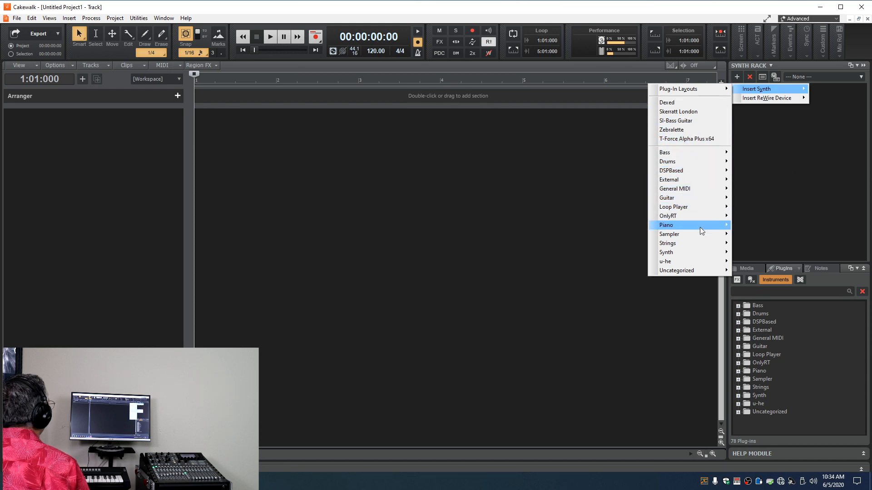
{"action": "mouse_move", "coordinate": [699, 227]}
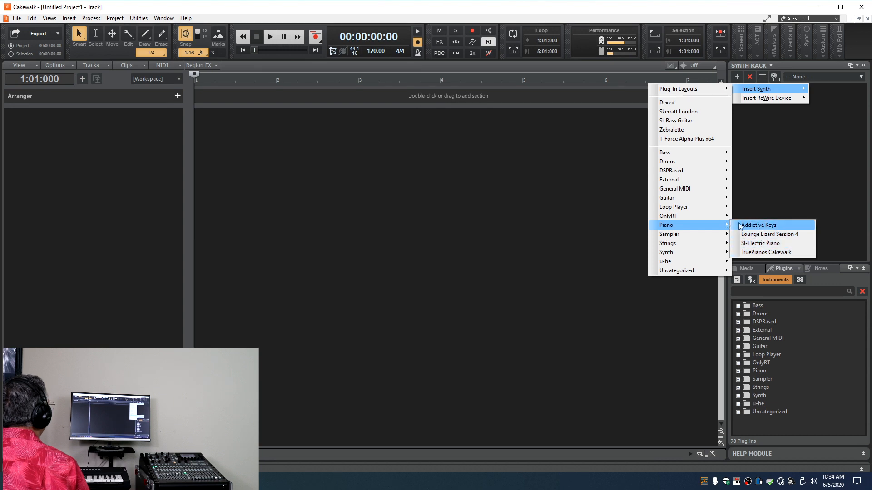
{"action": "mouse_move", "coordinate": [690, 271]}
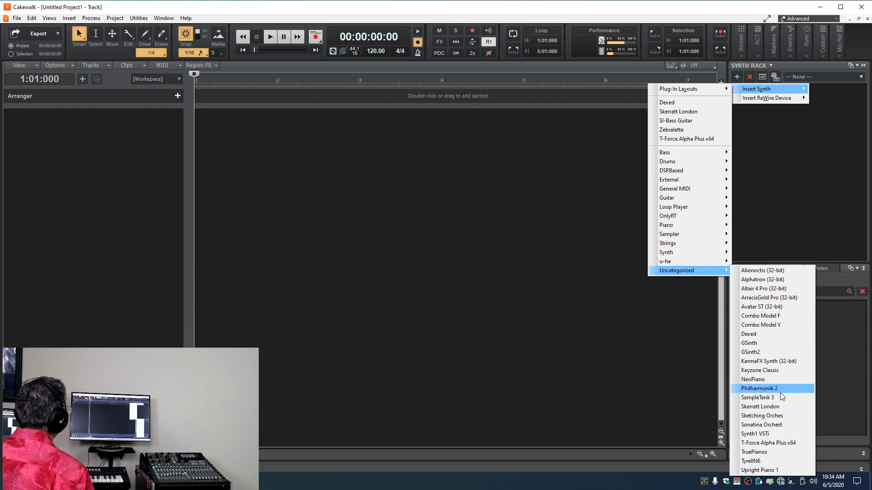
{"action": "left_click", "coordinate": [777, 406]}
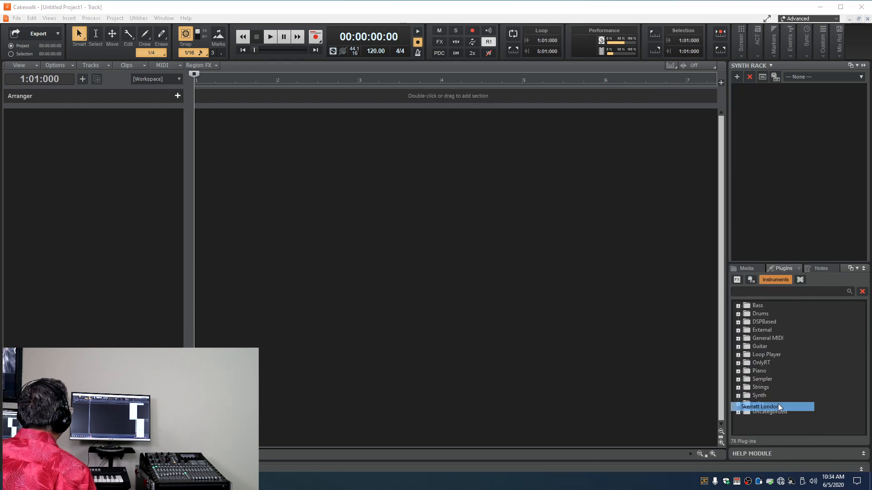
{"action": "left_click", "coordinate": [531, 159]}
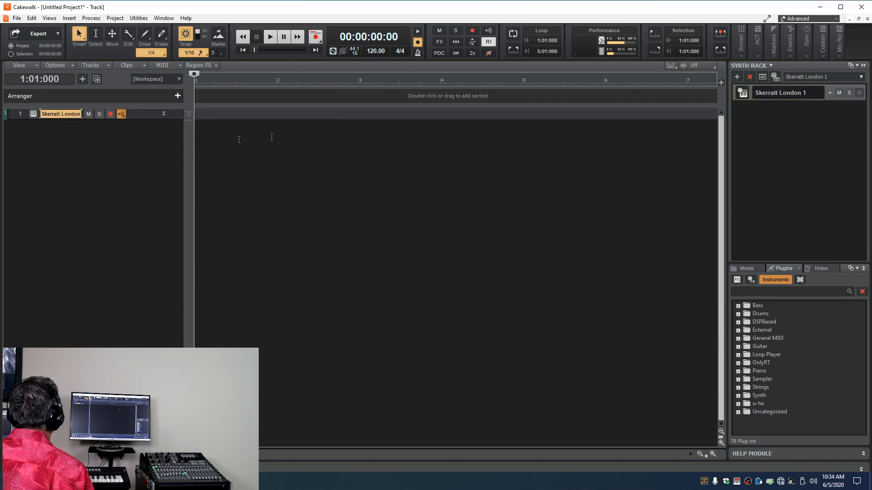
Open the Skerratt London synth window, move it over the clips area and audition several notes on its keyboard.
{"action": "left_click", "coordinate": [745, 95]}
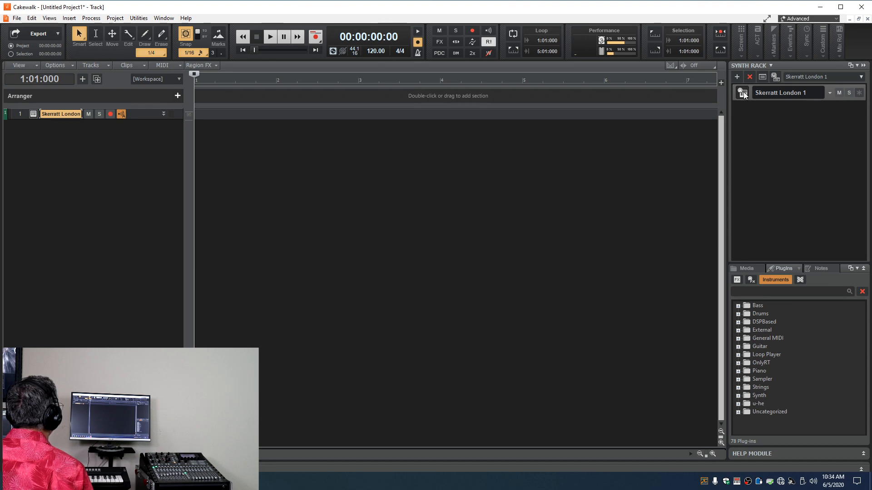
{"action": "left_click_drag", "start_coordinate": [252, 9], "coordinate": [495, 114]}
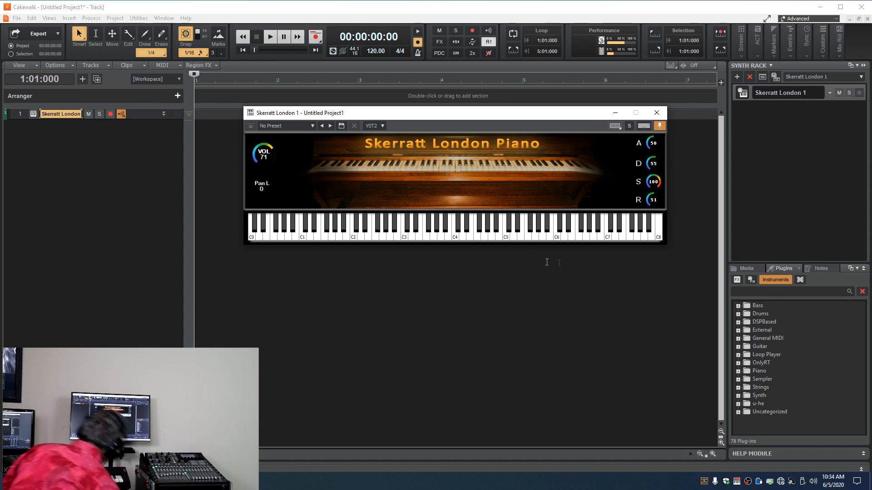
{"action": "left_click", "coordinate": [470, 239]}
{"action": "left_click", "coordinate": [427, 240]}
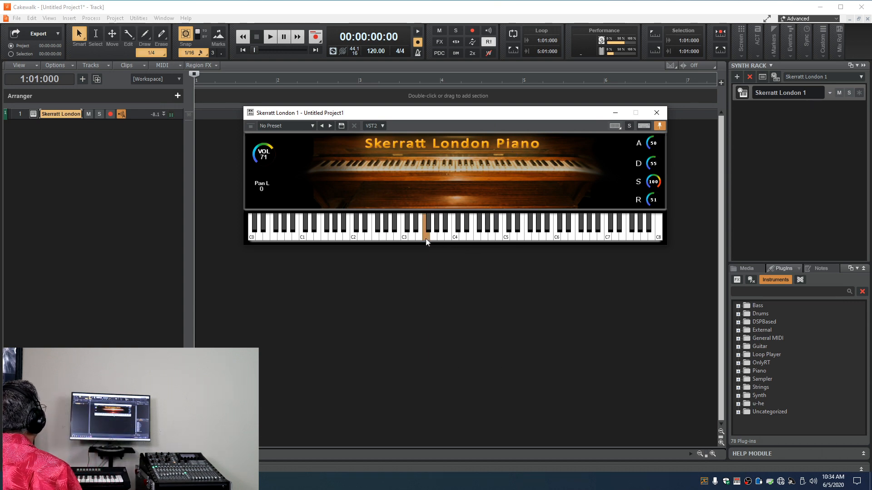
{"action": "left_click", "coordinate": [391, 236]}
{"action": "left_click", "coordinate": [358, 235]}
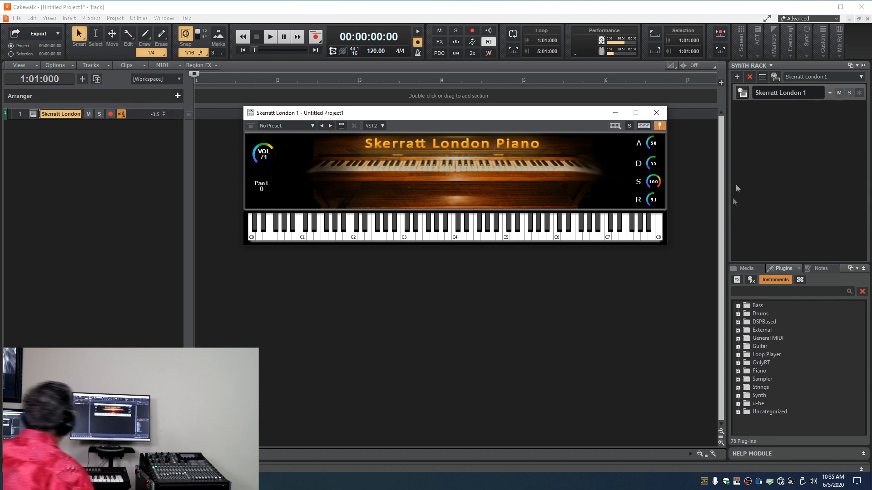
Check the available ReWire devices and set the plug-in layout to Sort by Manufacturer.
{"action": "left_click", "coordinate": [737, 77]}
{"action": "mouse_move", "coordinate": [743, 90]}
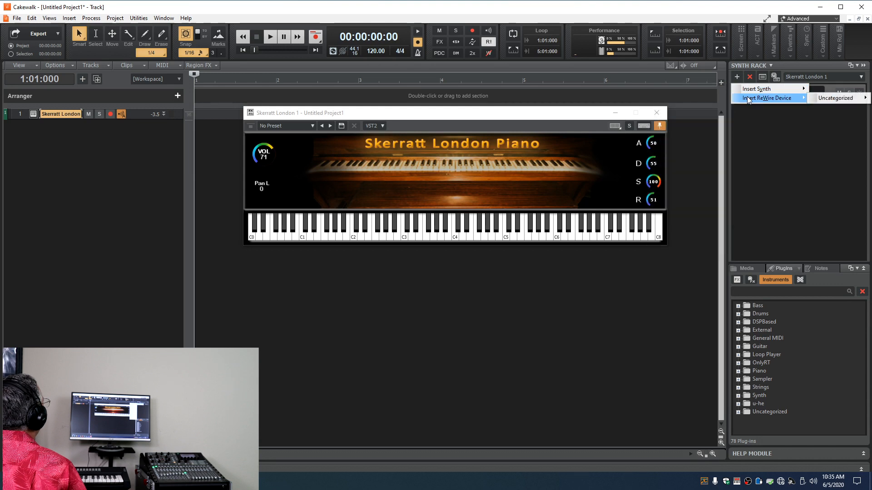
{"action": "mouse_move", "coordinate": [816, 99]}
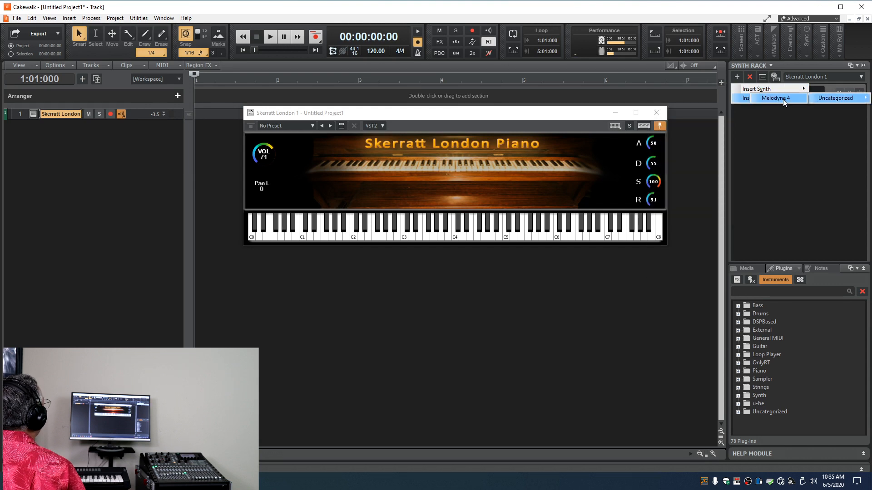
{"action": "mouse_move", "coordinate": [773, 89]}
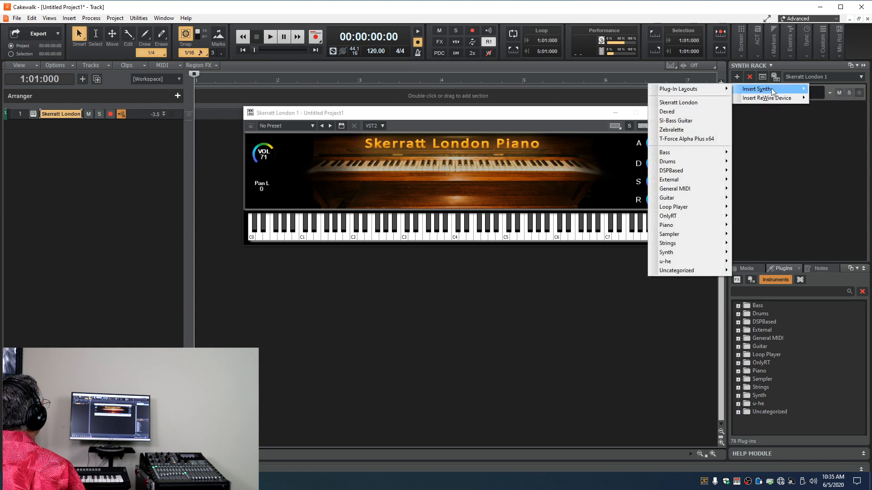
{"action": "mouse_move", "coordinate": [708, 91]}
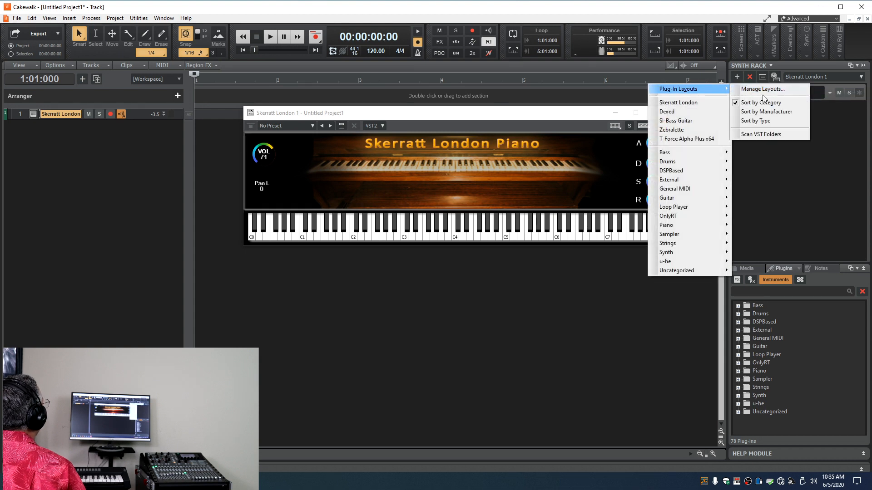
{"action": "left_click", "coordinate": [759, 112]}
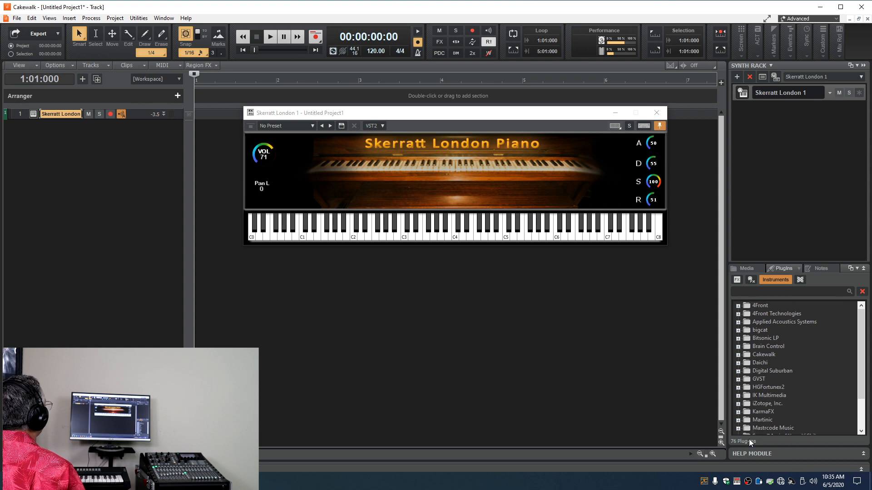
Insert the Dexed synth from Digital Suburban as a Simple Instrument Track.
{"action": "left_click", "coordinate": [737, 78]}
{"action": "mouse_move", "coordinate": [754, 89]}
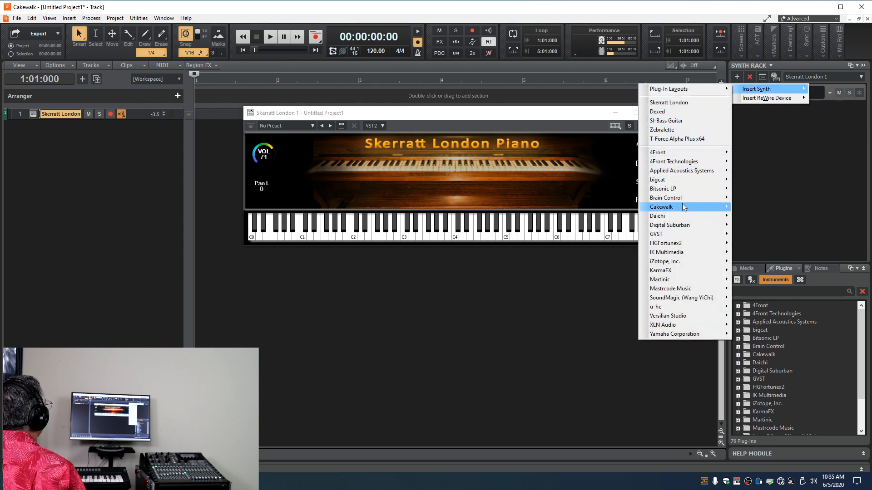
{"action": "mouse_move", "coordinate": [681, 226]}
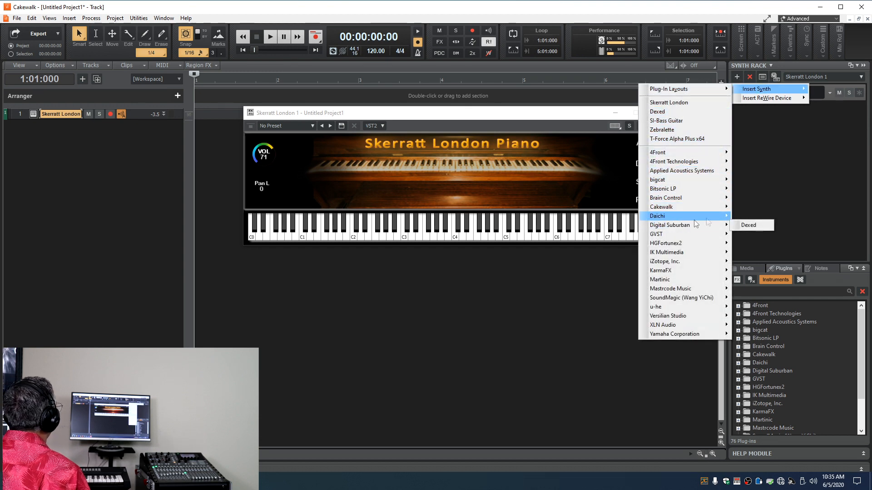
{"action": "left_click", "coordinate": [763, 228]}
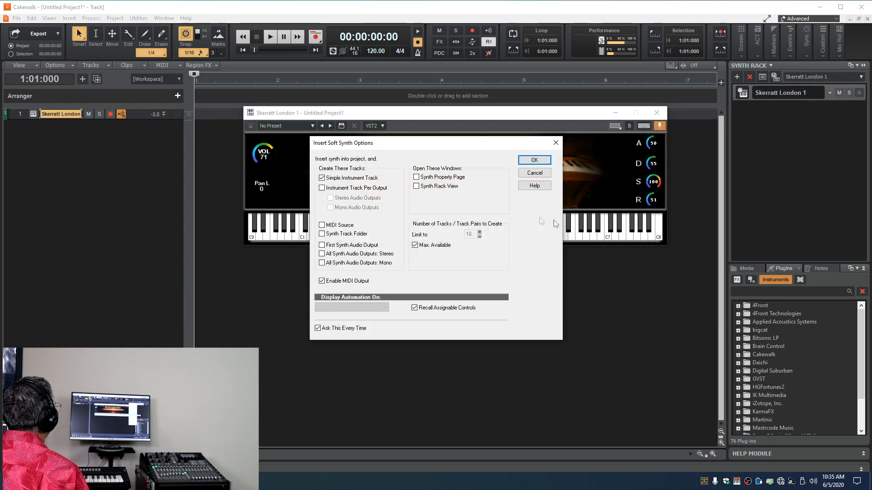
{"action": "left_click", "coordinate": [524, 161]}
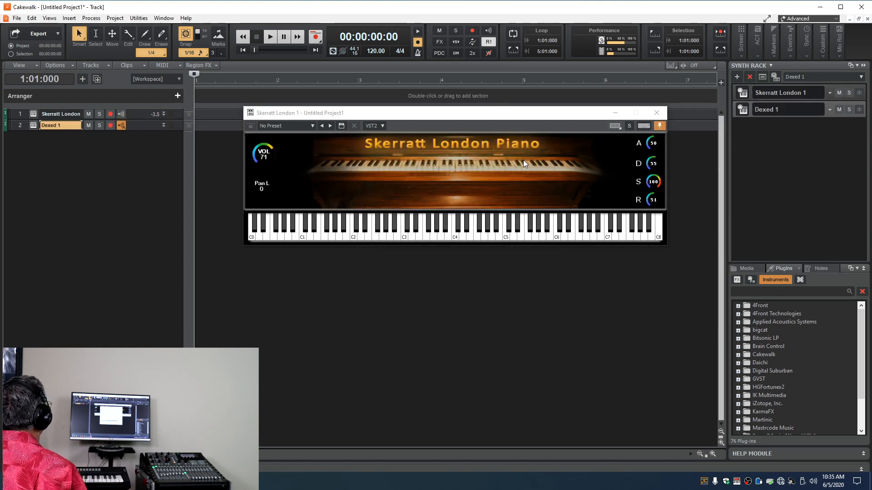
Close the Skerratt London window, open the Dexed synth window and audition several notes on its keyboard.
{"action": "left_click", "coordinate": [654, 113]}
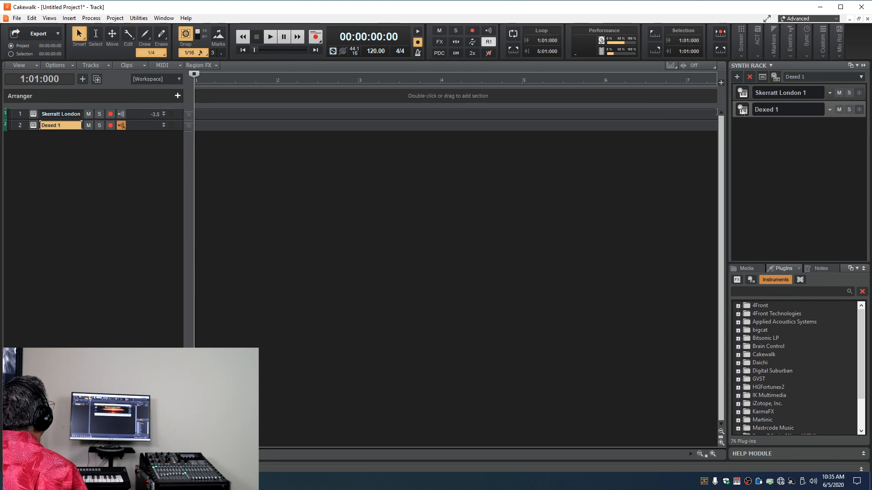
{"action": "left_click", "coordinate": [743, 110]}
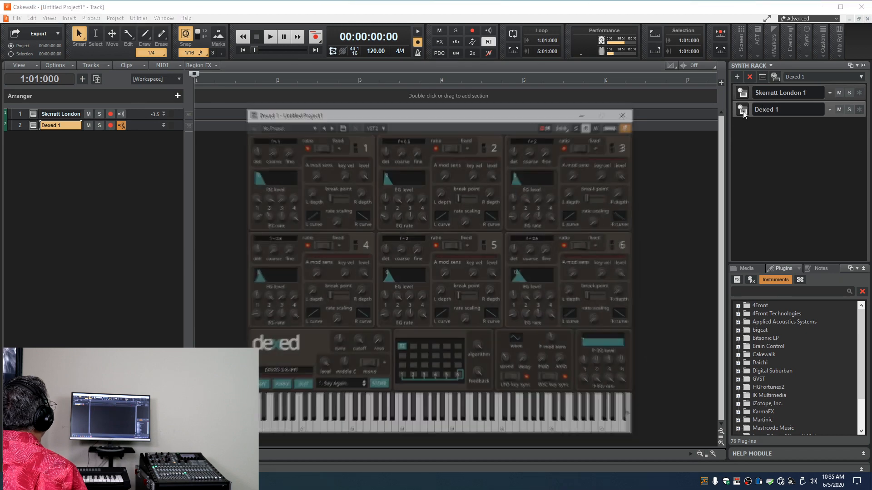
{"action": "left_click", "coordinate": [386, 422]}
{"action": "left_click", "coordinate": [388, 429]}
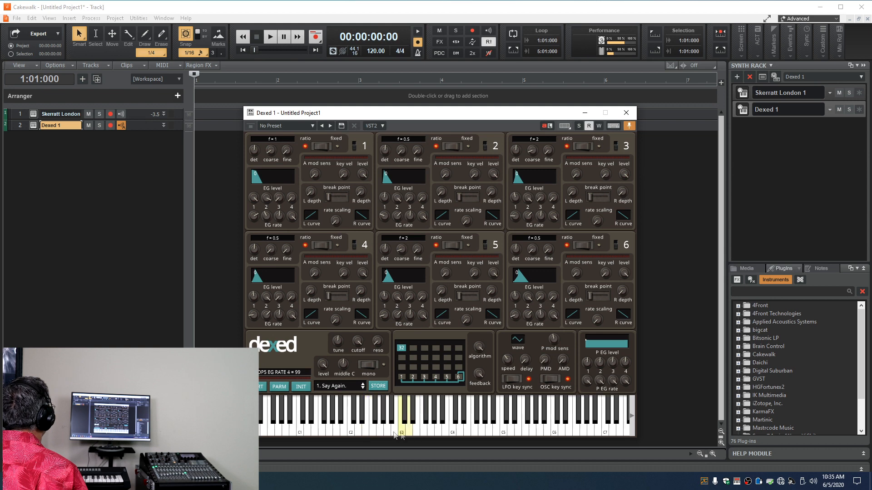
{"action": "left_click", "coordinate": [352, 434]}
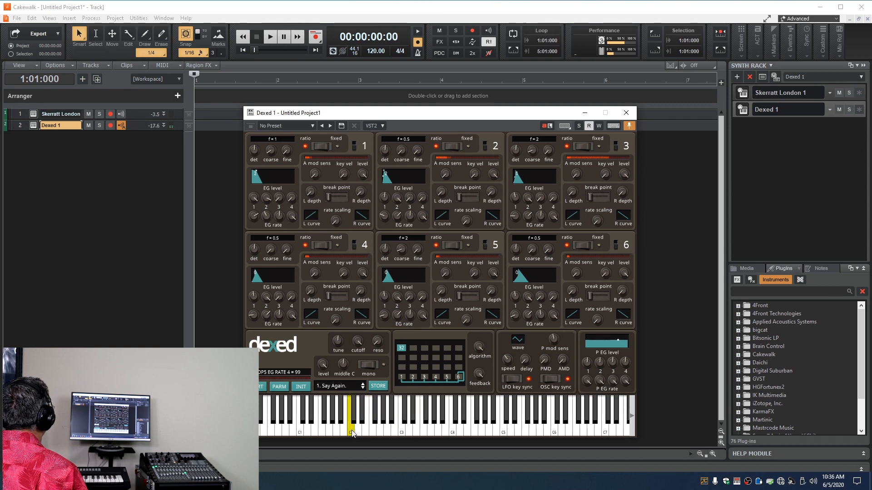
Audition the Dexed presets LAURIE and SloSwl //Y from the loaded cartridge.
{"action": "left_click", "coordinate": [364, 388]}
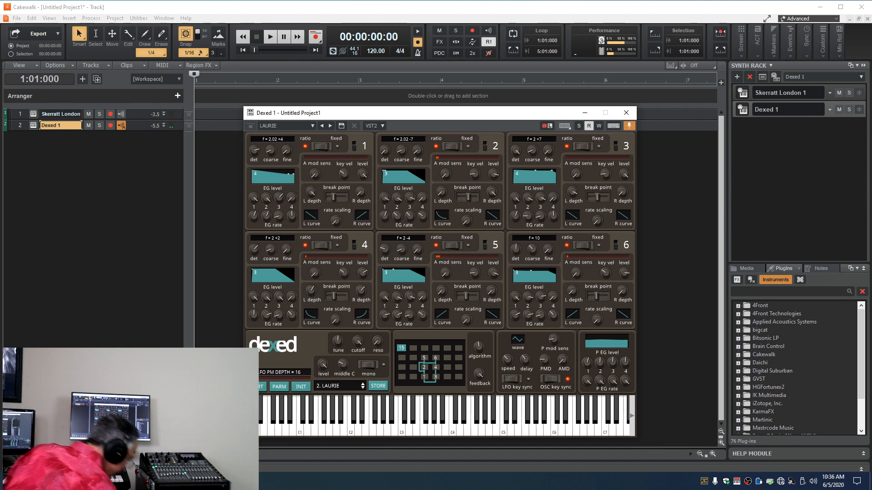
{"action": "mouse_move", "coordinate": [462, 223]}
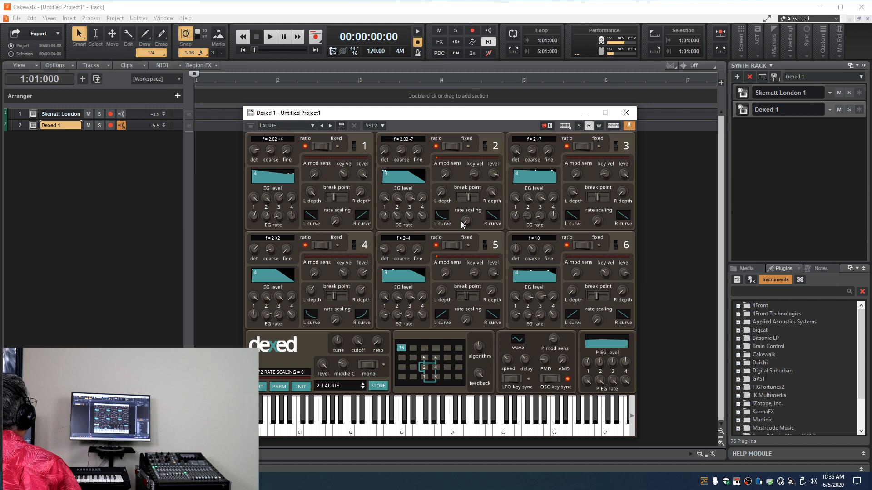
{"action": "left_click", "coordinate": [331, 386]}
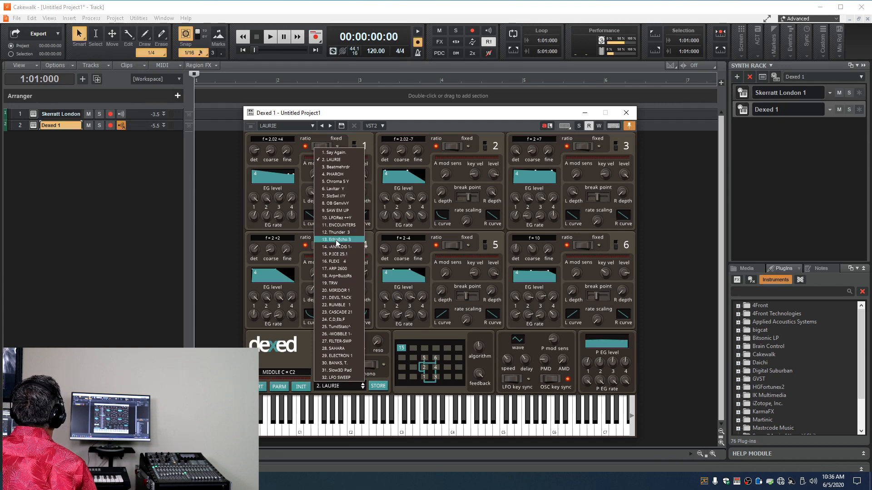
{"action": "left_click", "coordinate": [334, 197]}
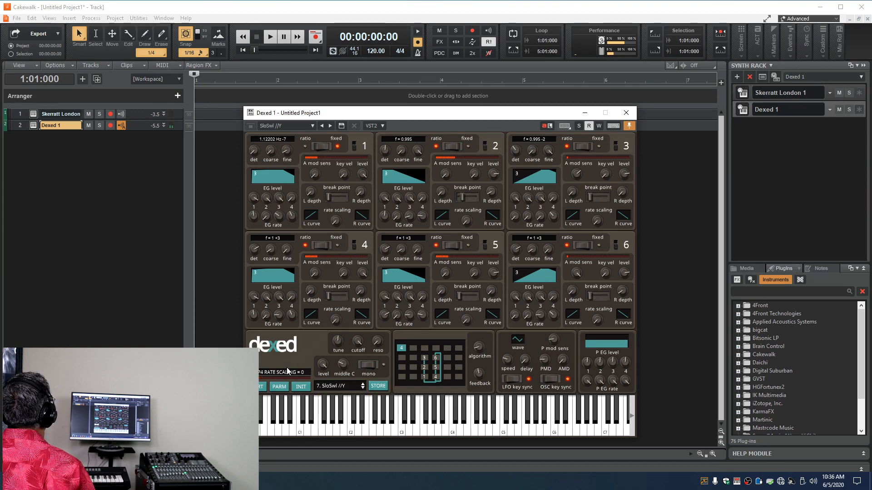
Load the SynprezFM_02.syx cartridge from the SynprezFM folder into Dexed, select its E.-PIANO program and close the synth window.
{"action": "left_click", "coordinate": [261, 386]}
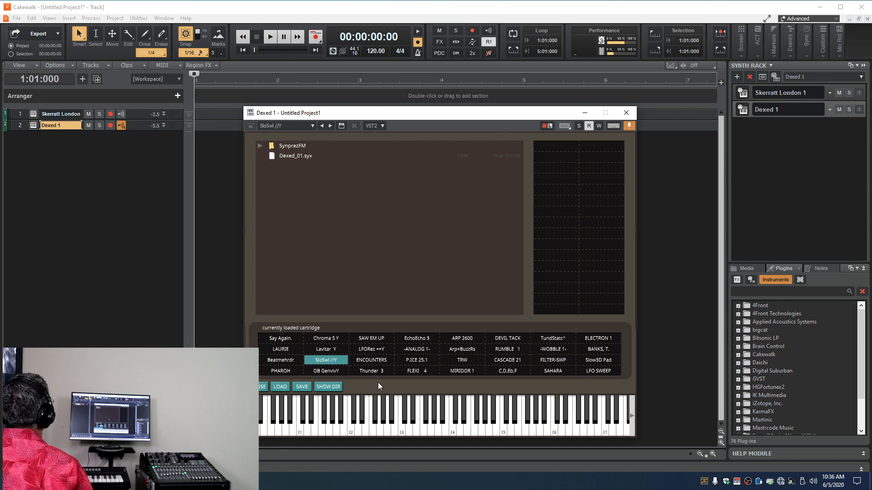
{"action": "left_click", "coordinate": [293, 156]}
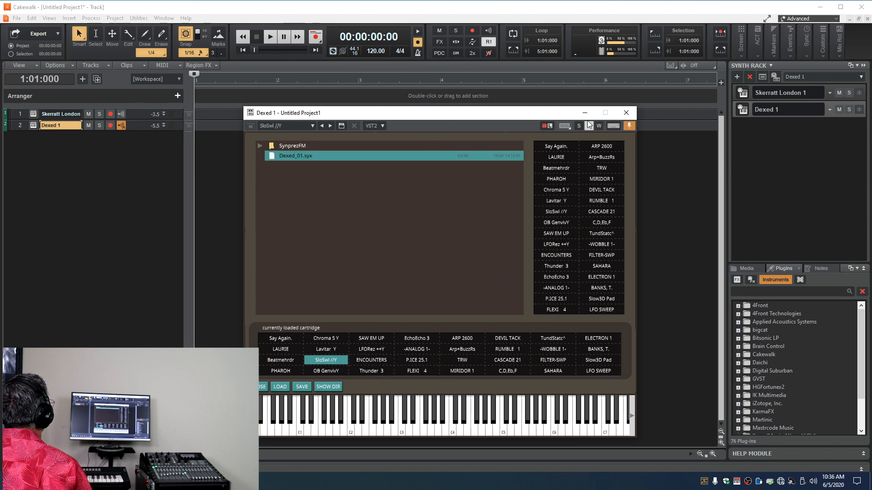
{"action": "left_click", "coordinate": [258, 146]}
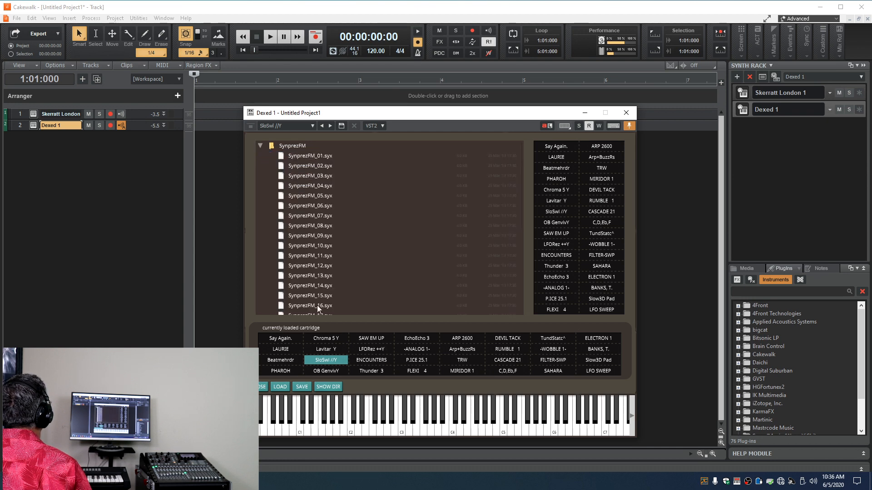
{"action": "left_click", "coordinate": [309, 167]}
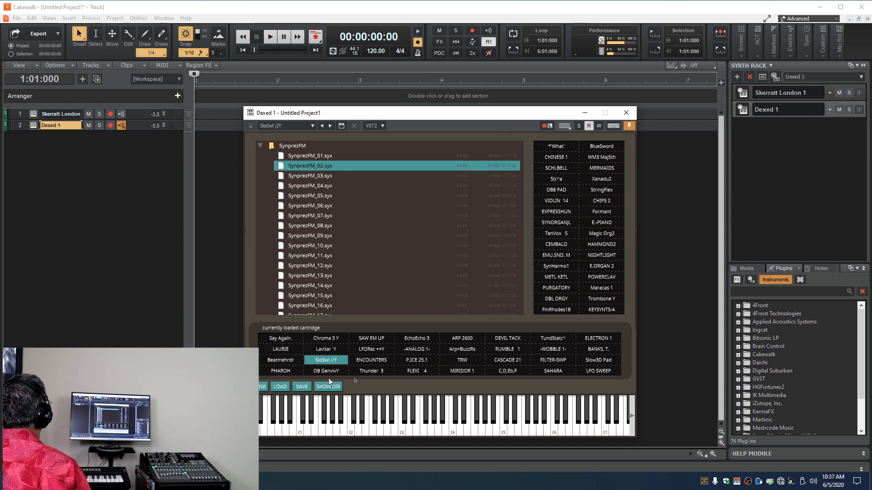
{"action": "left_click", "coordinate": [281, 387]}
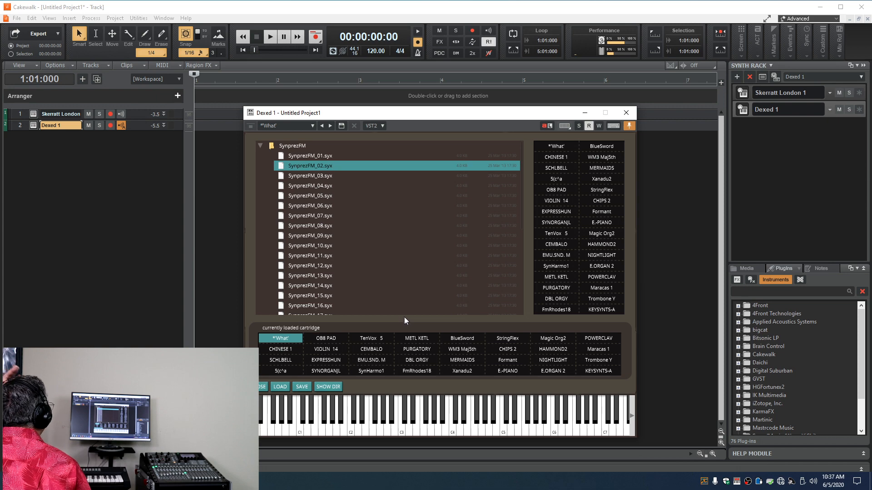
{"action": "left_click", "coordinate": [506, 372]}
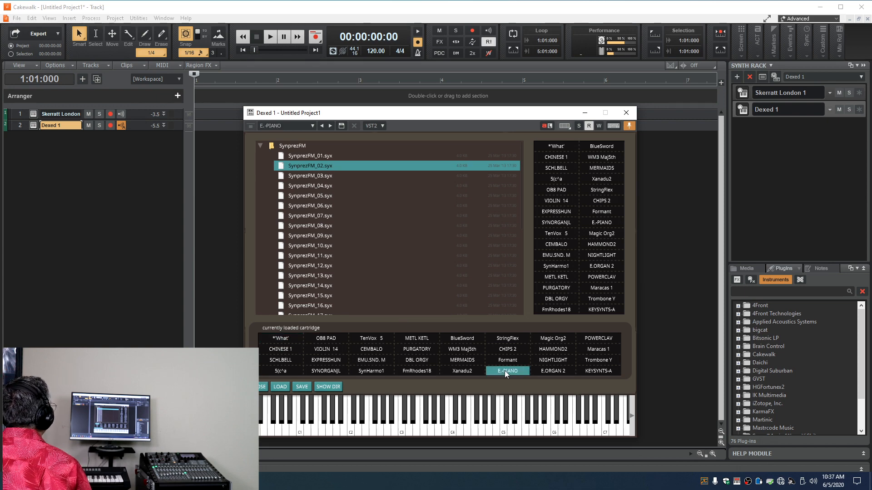
{"action": "left_click", "coordinate": [259, 387]}
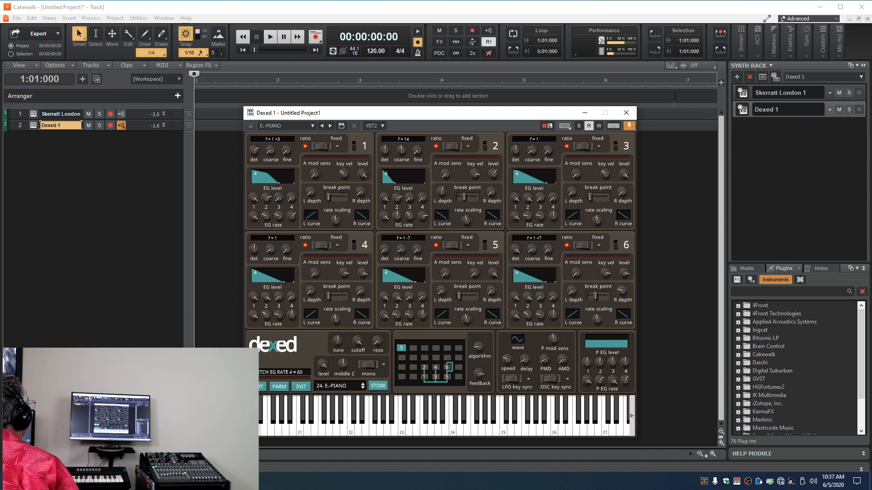
{"action": "left_click", "coordinate": [629, 116]}
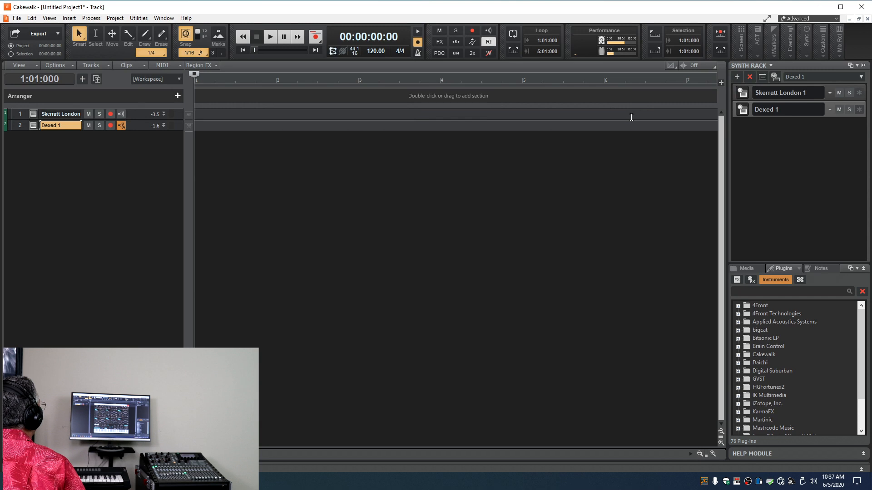
Change the plug-in layout for inserting synths to Sort by Type.
{"action": "left_click", "coordinate": [735, 78]}
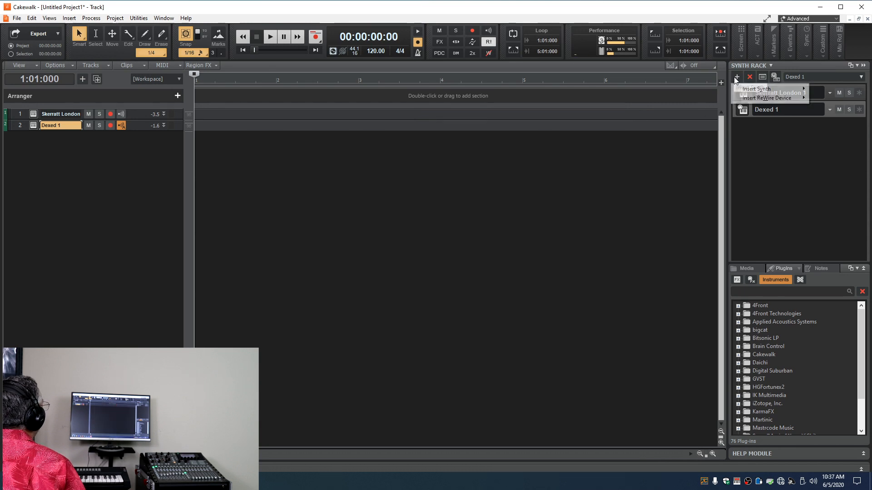
{"action": "mouse_move", "coordinate": [739, 91]}
{"action": "mouse_move", "coordinate": [691, 92]}
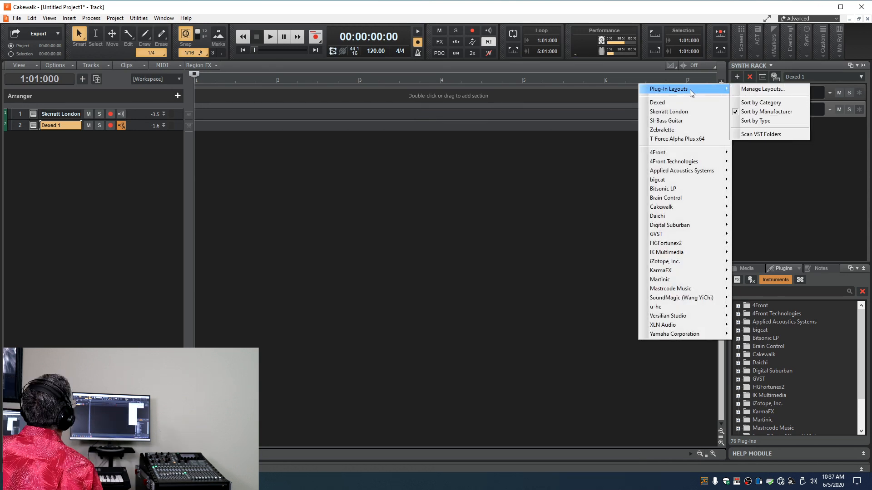
{"action": "left_click", "coordinate": [743, 122]}
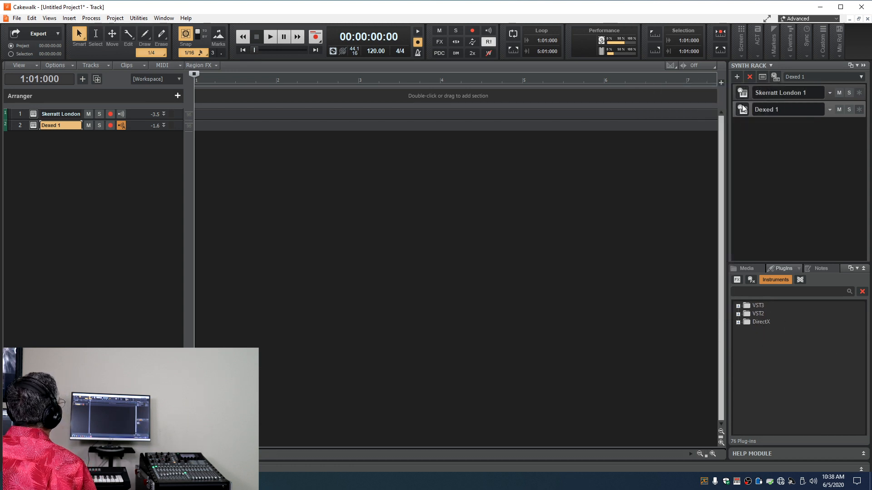
Insert the VST2 synth T-Force Alpha Plus x64 from Mastrcode Music as a Simple Instrument Track.
{"action": "left_click", "coordinate": [737, 77]}
{"action": "mouse_move", "coordinate": [740, 99]}
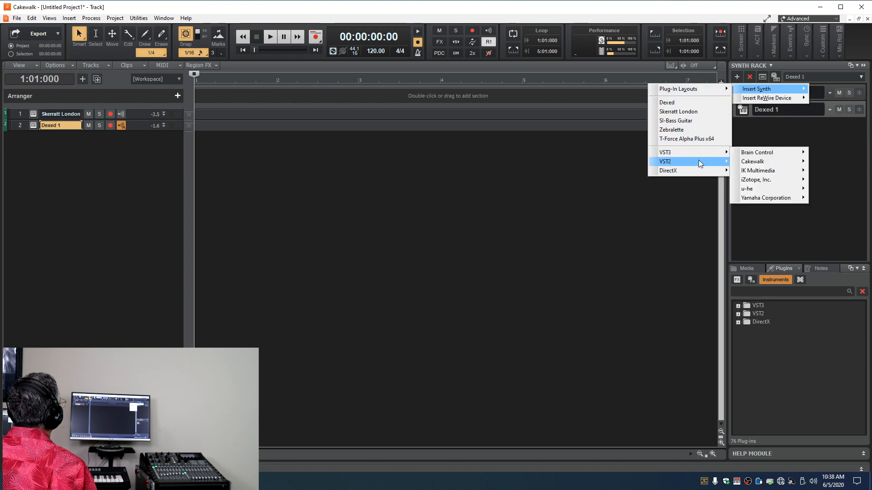
{"action": "mouse_move", "coordinate": [700, 161]}
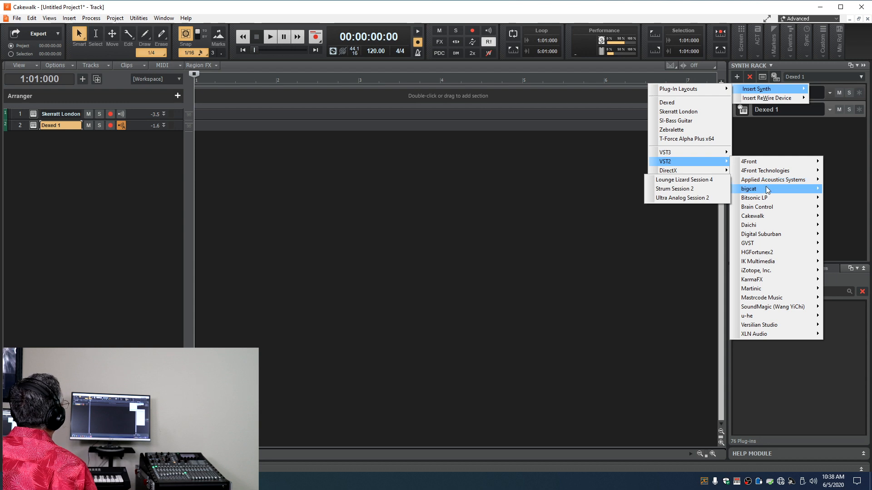
{"action": "mouse_move", "coordinate": [768, 190]}
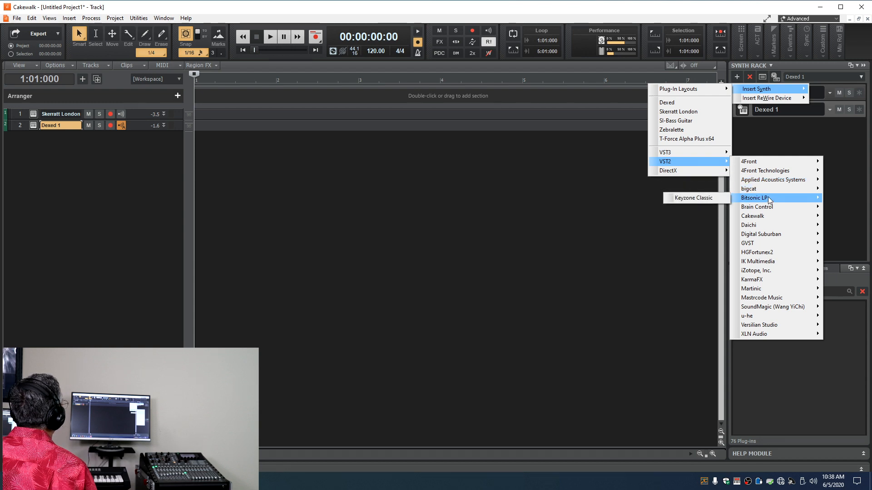
{"action": "mouse_move", "coordinate": [772, 217]}
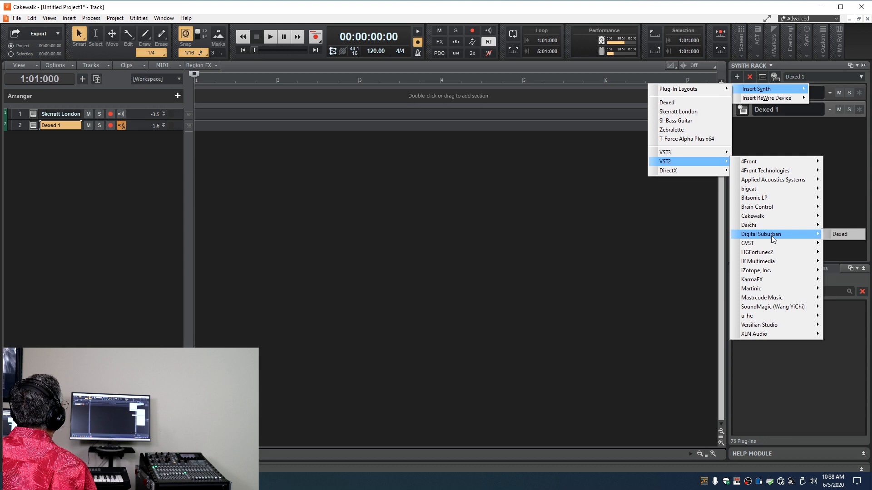
{"action": "mouse_move", "coordinate": [772, 245]}
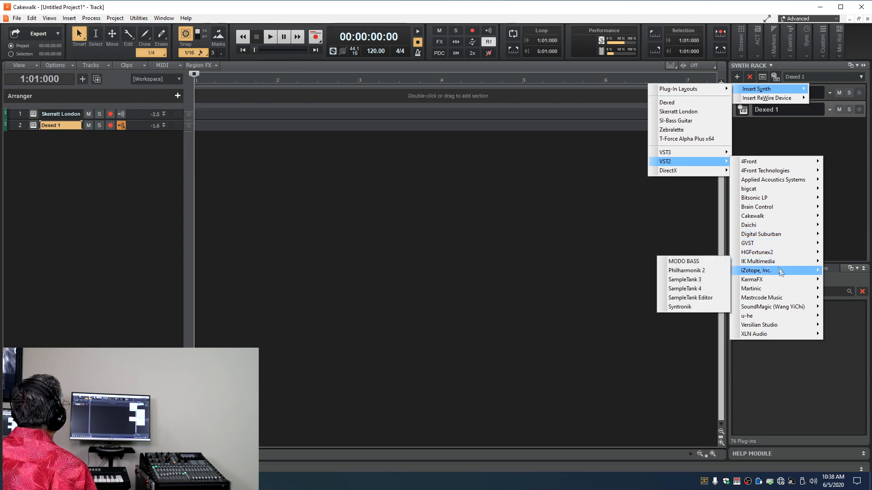
{"action": "mouse_move", "coordinate": [785, 299]}
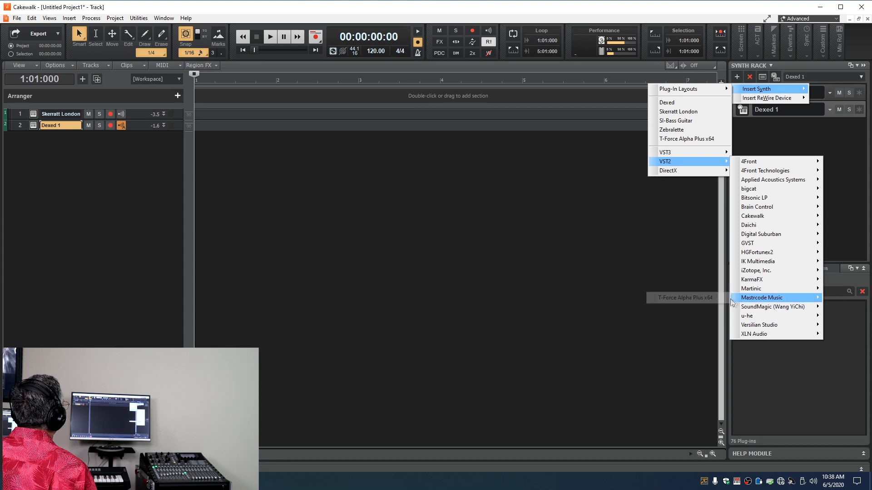
{"action": "left_click", "coordinate": [706, 297]}
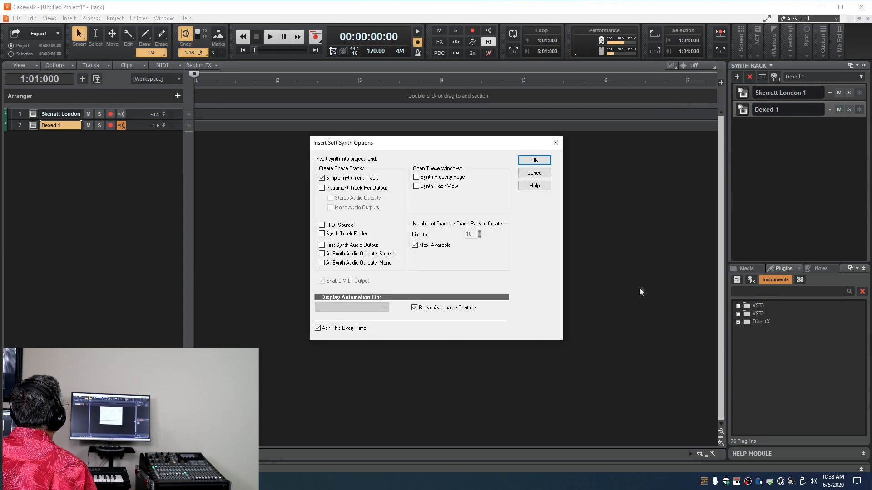
{"action": "left_click", "coordinate": [527, 159]}
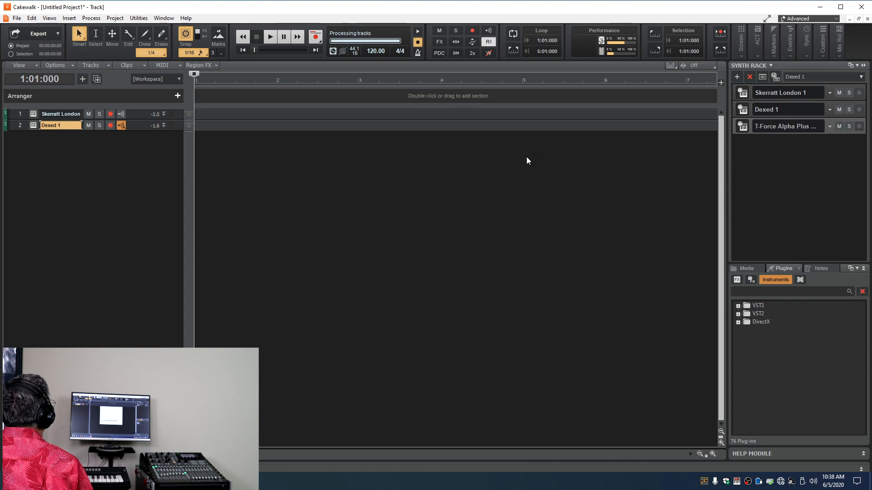
Open the T-Force Alpha Plus window, move it toward the track list to audition the synth, and close it.
{"action": "left_click", "coordinate": [745, 127]}
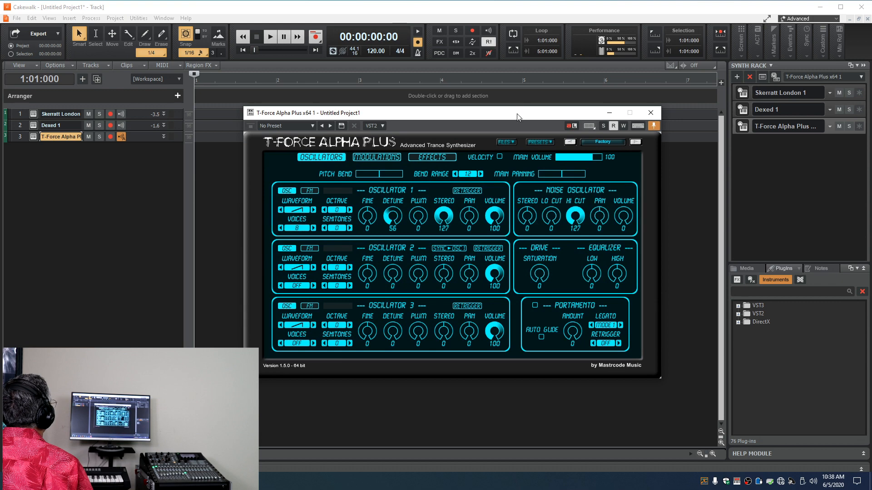
{"action": "left_click_drag", "start_coordinate": [517, 113], "coordinate": [445, 73]}
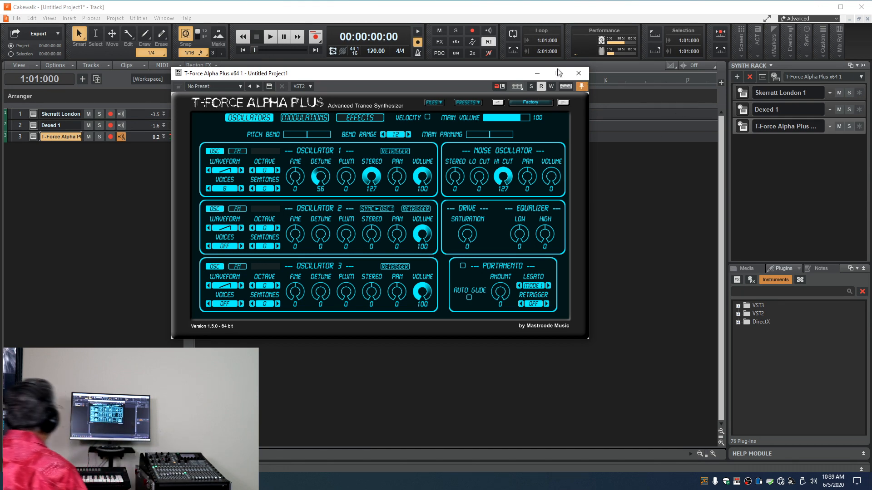
{"action": "left_click", "coordinate": [578, 73]}
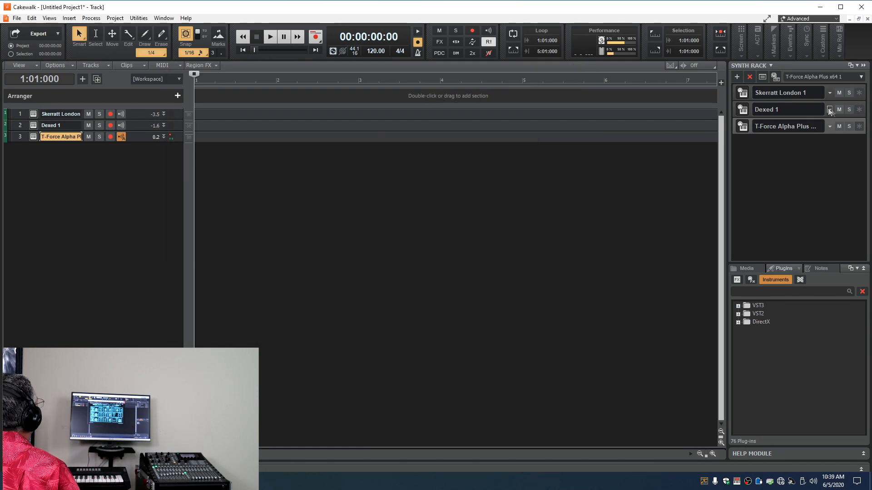
Insert the VST3 synth Zebralette from u-he as a Simple Instrument Track.
{"action": "left_click", "coordinate": [737, 77]}
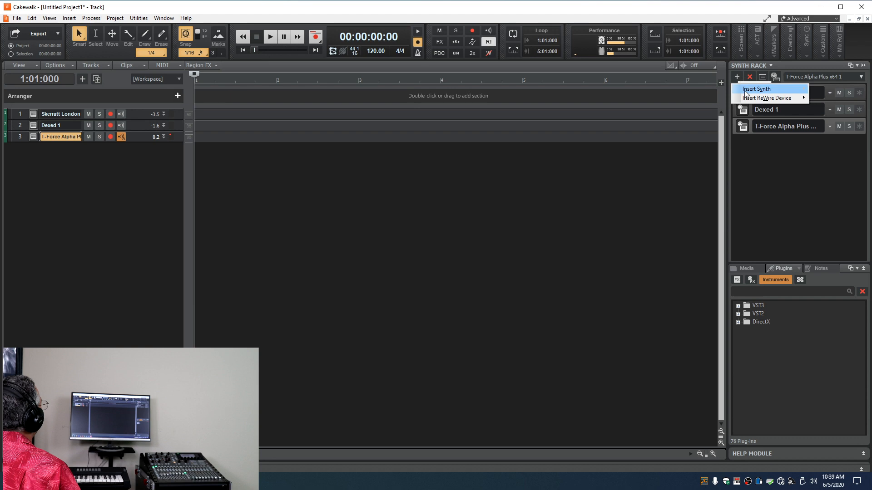
{"action": "mouse_move", "coordinate": [753, 91]}
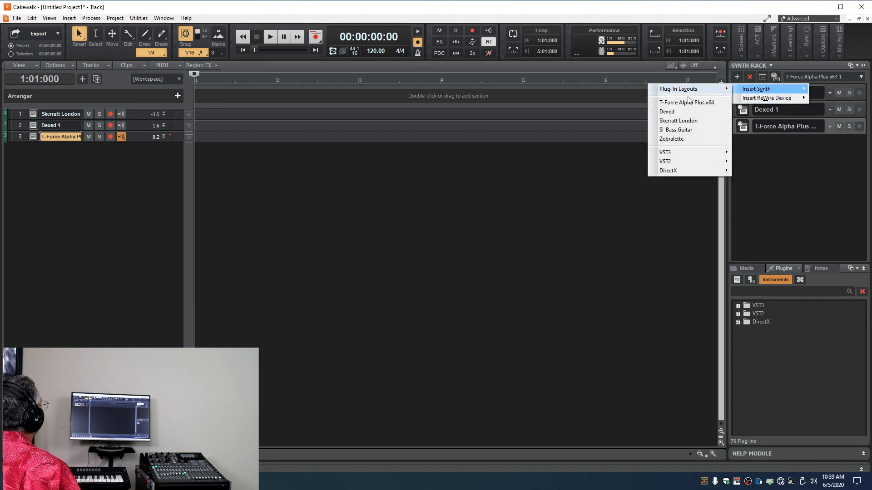
{"action": "mouse_move", "coordinate": [689, 149]}
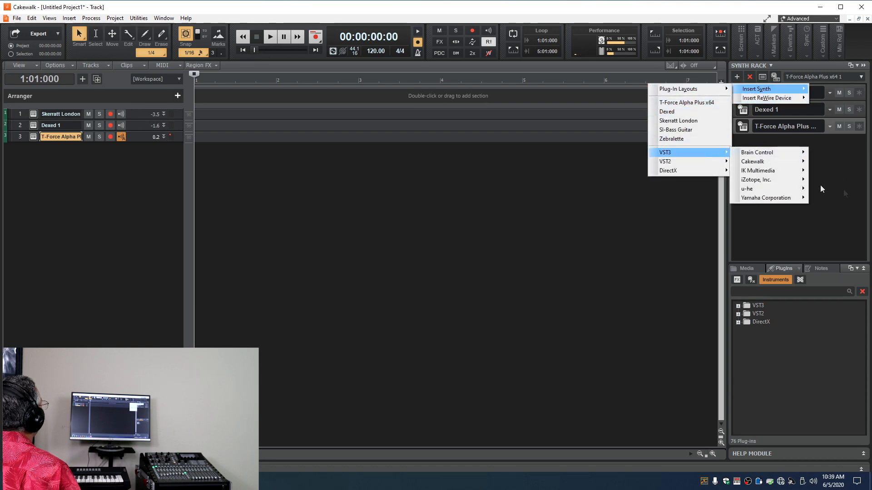
{"action": "mouse_move", "coordinate": [794, 189]}
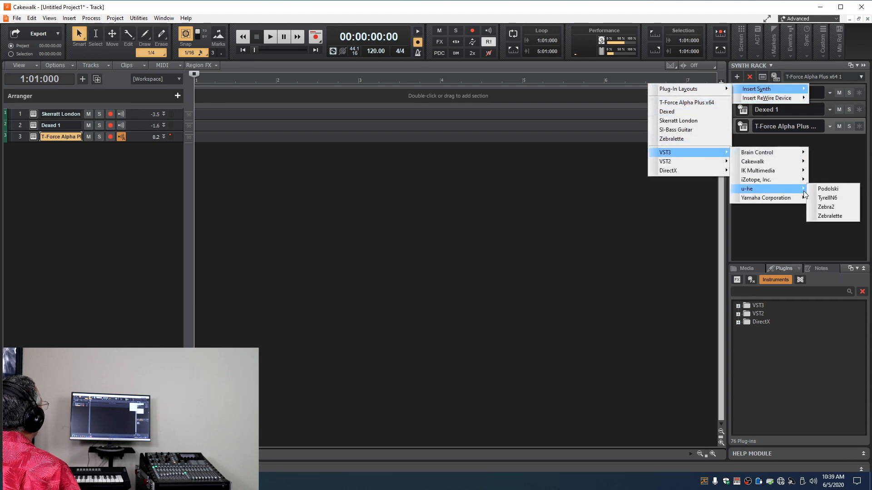
{"action": "left_click", "coordinate": [837, 217]}
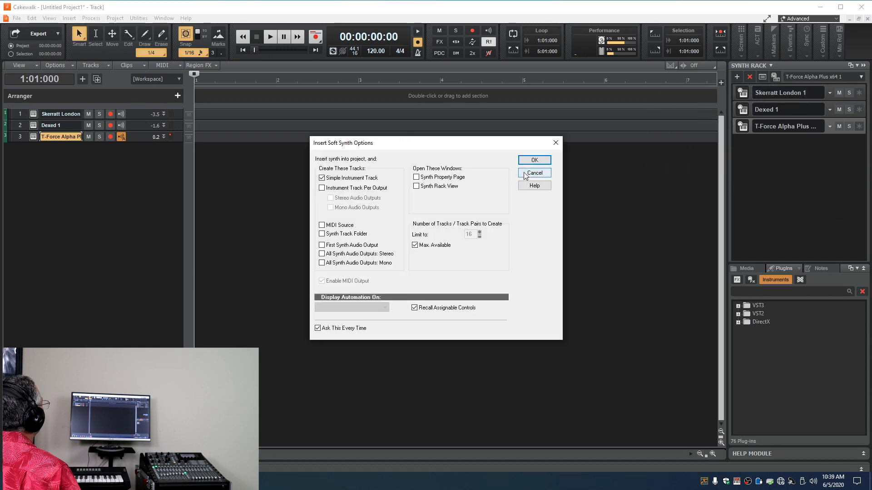
{"action": "left_click", "coordinate": [533, 160]}
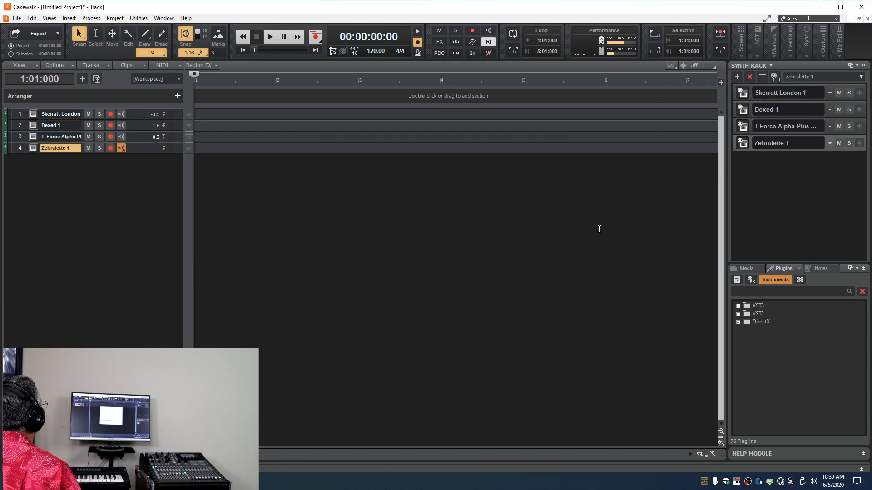
Open the Zebralette window, move it over the clips area and switch to the JJ Pegasus preset.
{"action": "left_click", "coordinate": [743, 144]}
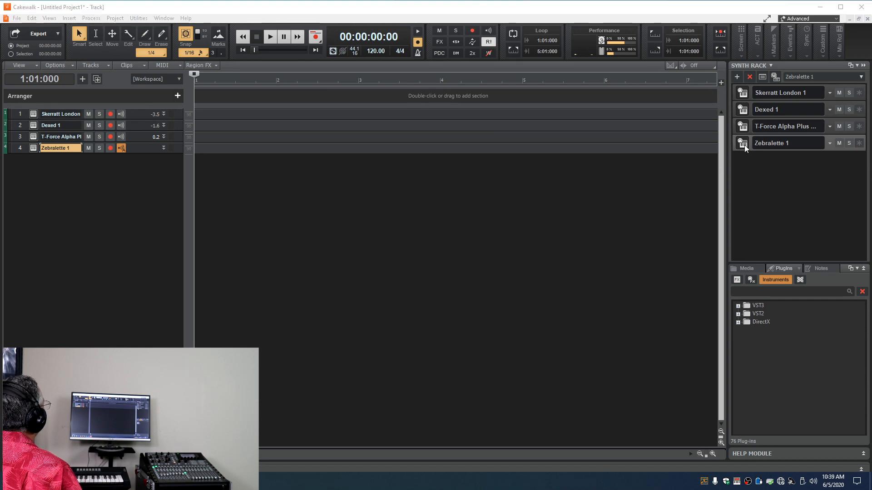
{"action": "left_click_drag", "start_coordinate": [314, 74], "coordinate": [428, 89]}
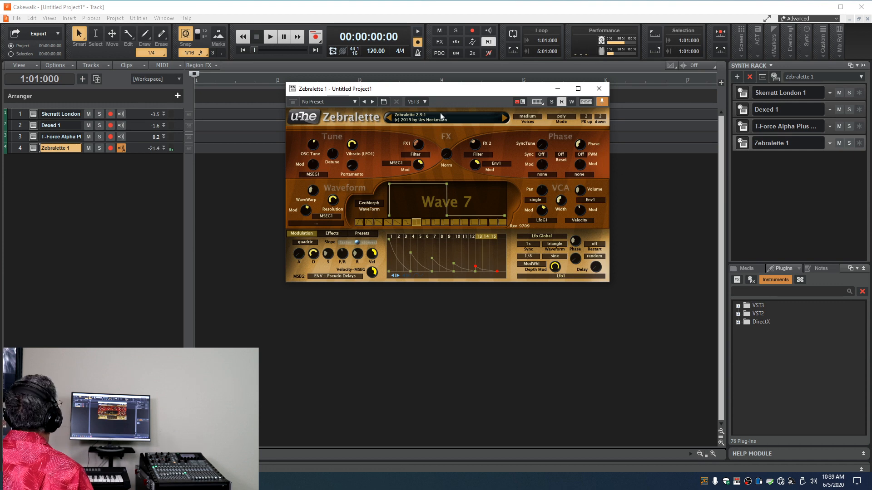
{"action": "left_click", "coordinate": [505, 118]}
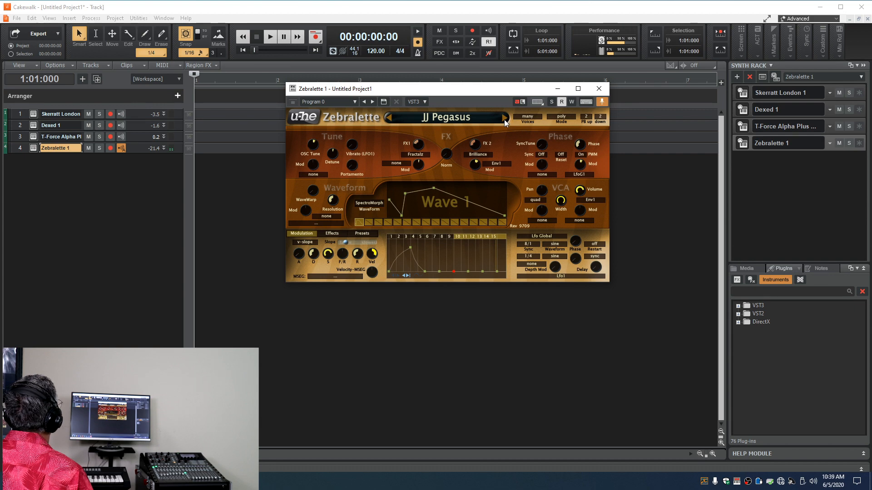
Audition the Zebralette preset HS Amy, followed by HS Atlantic Swell.
{"action": "left_click", "coordinate": [469, 118]}
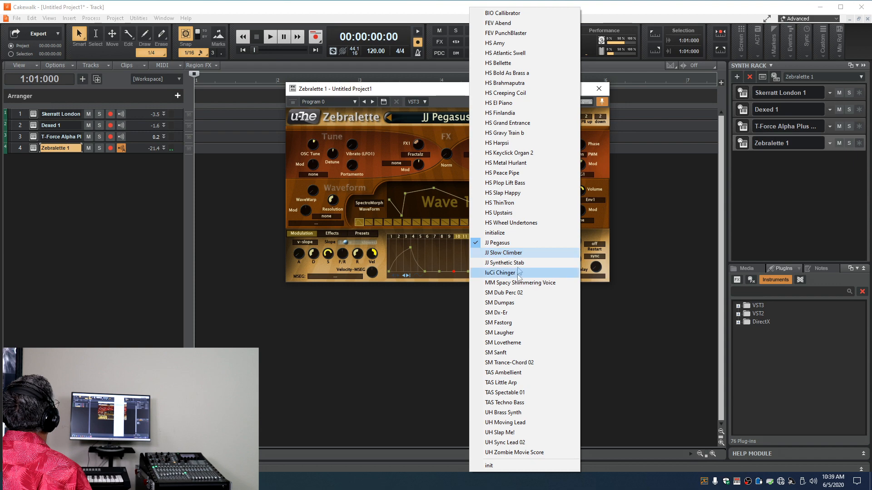
{"action": "left_click", "coordinate": [508, 43]}
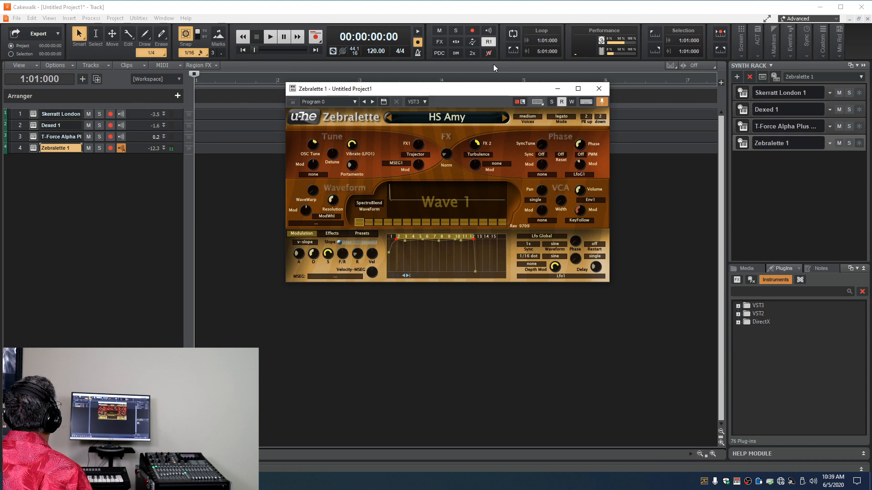
{"action": "left_click", "coordinate": [503, 118]}
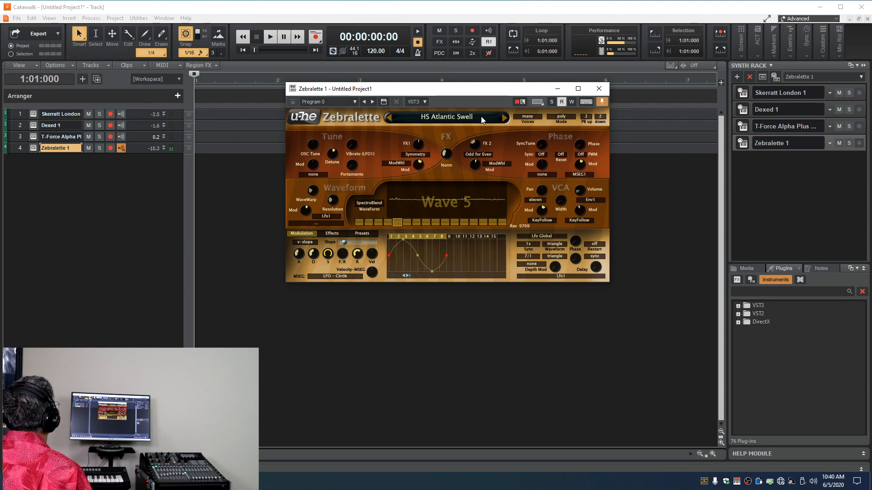
Audition the Zebralette presets UH Zombie Movie Score, DFLT Feder Bass and FEV BasSweep, and close the synth's window.
{"action": "left_click", "coordinate": [482, 120]}
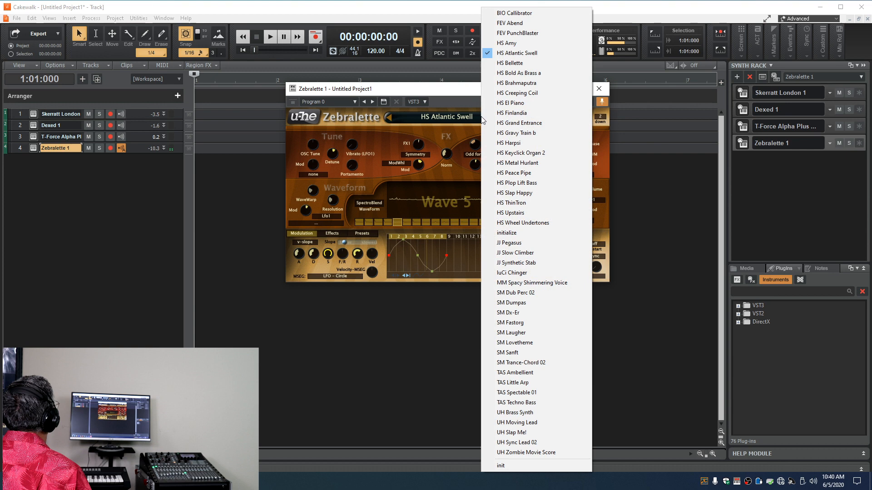
{"action": "left_click", "coordinate": [502, 452]}
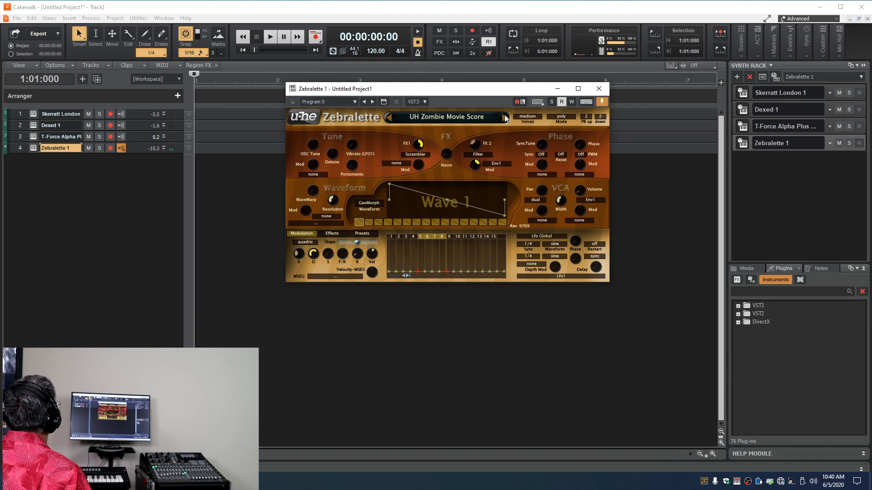
{"action": "left_click", "coordinate": [505, 118]}
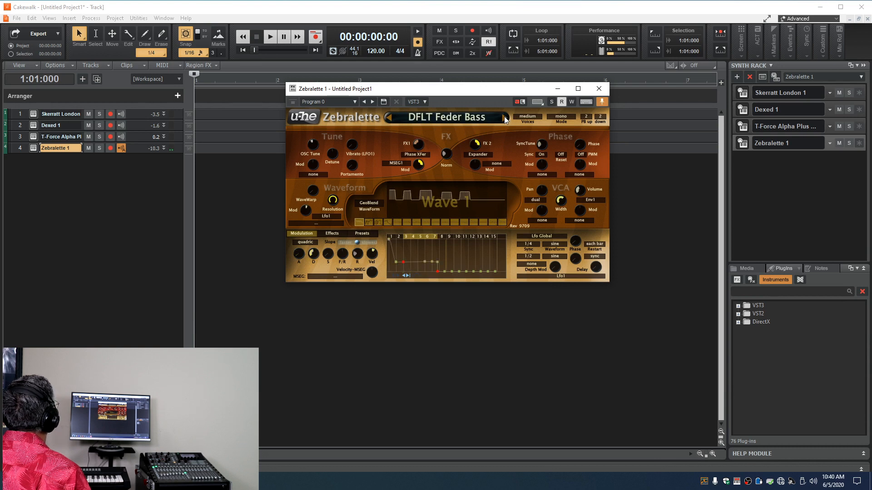
{"action": "left_click", "coordinate": [503, 118]}
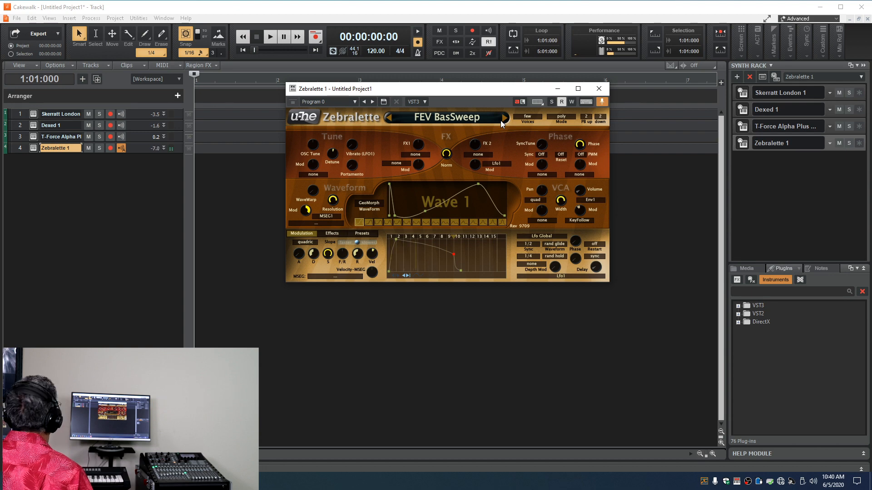
{"action": "left_click", "coordinate": [477, 117]}
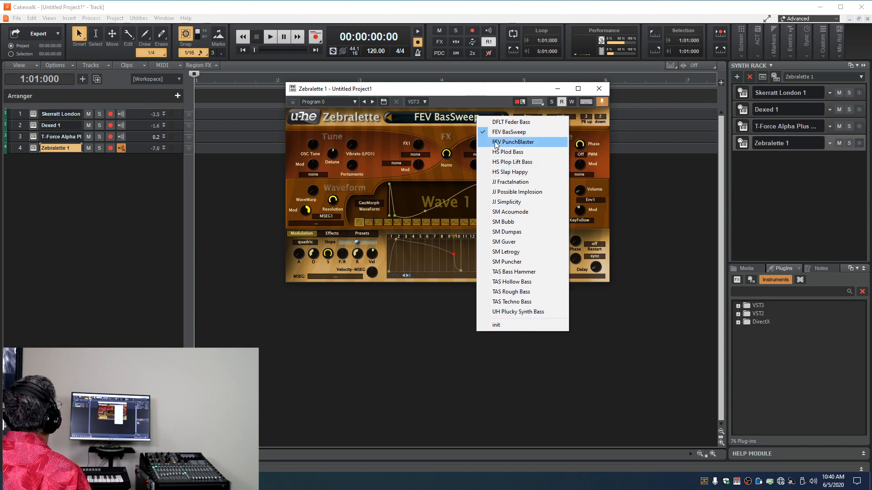
{"action": "left_click", "coordinate": [599, 90]}
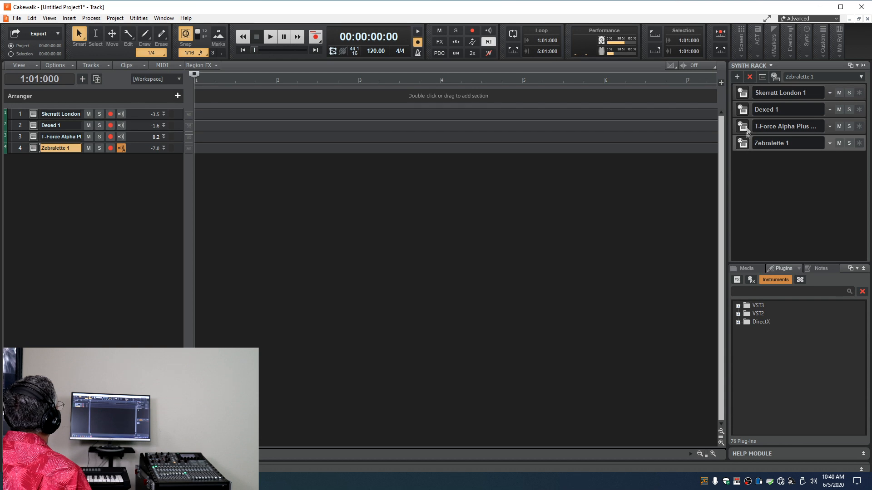
Delete the Zebralette 1 synth from the Synth Rack together with its associated tracks.
{"action": "left_click", "coordinate": [742, 93]}
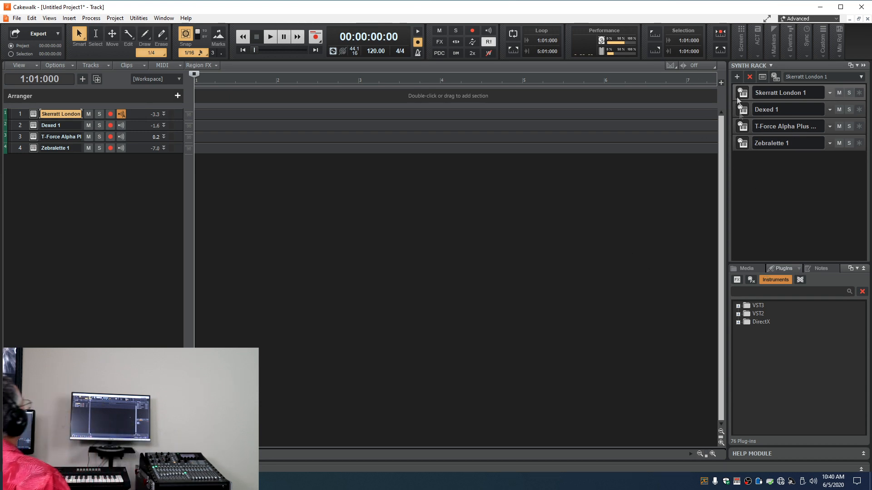
{"action": "left_click", "coordinate": [742, 143]}
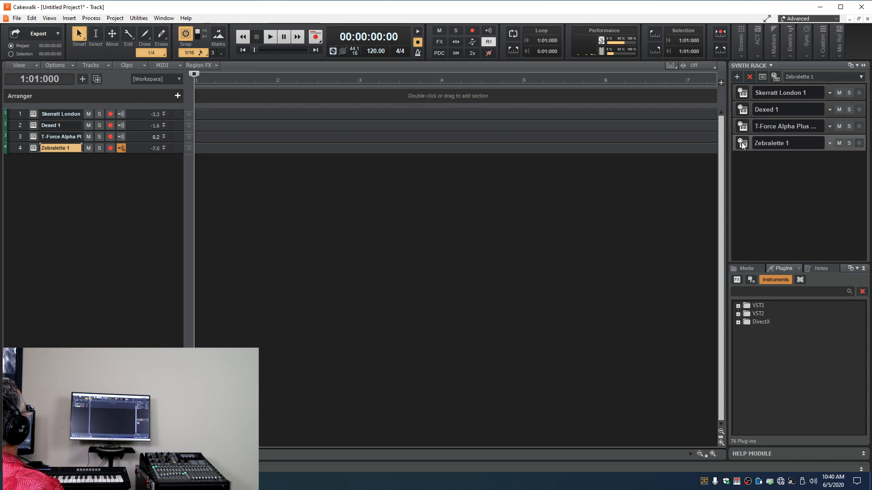
{"action": "left_click", "coordinate": [749, 77]}
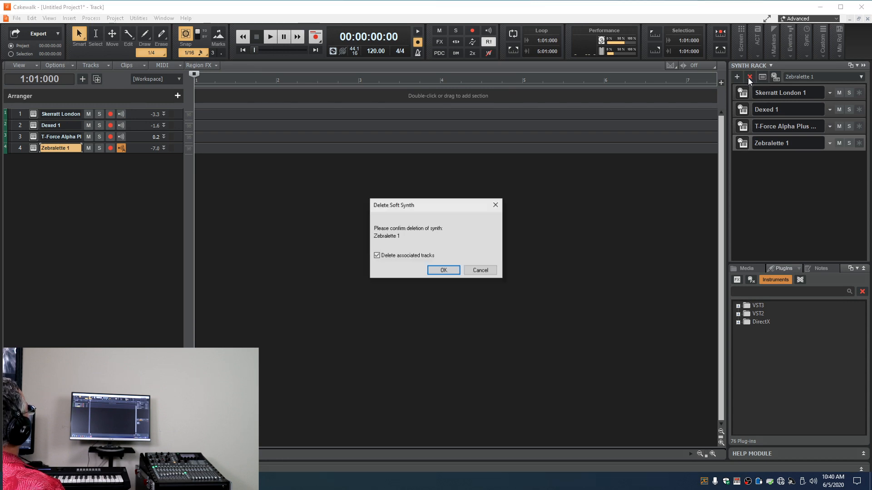
{"action": "left_click", "coordinate": [446, 273]}
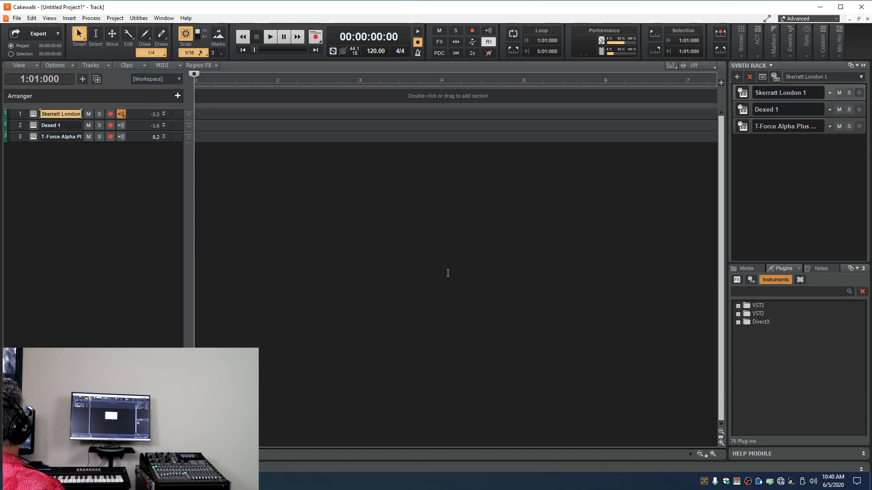
Delete the T-Force Alpha Plus x64 1 and Skerratt London 1 synths together with their associated tracks.
{"action": "left_click", "coordinate": [743, 129]}
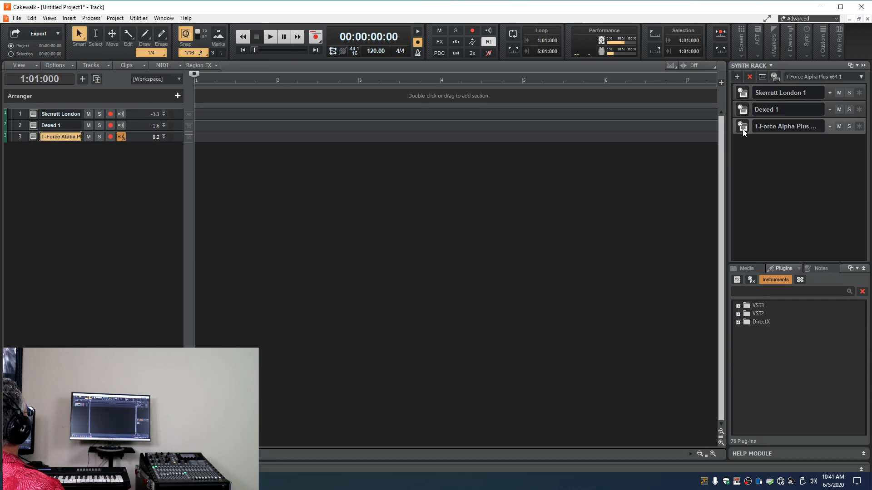
{"action": "left_click", "coordinate": [749, 80]}
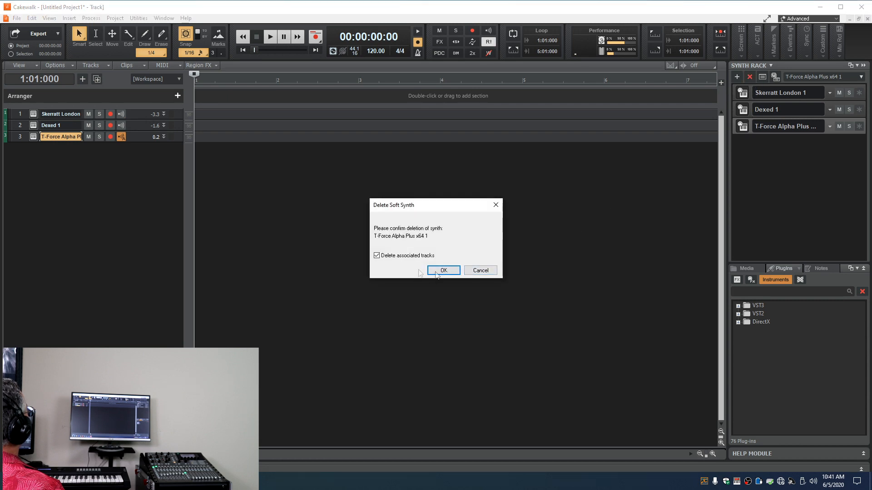
{"action": "left_click", "coordinate": [454, 271]}
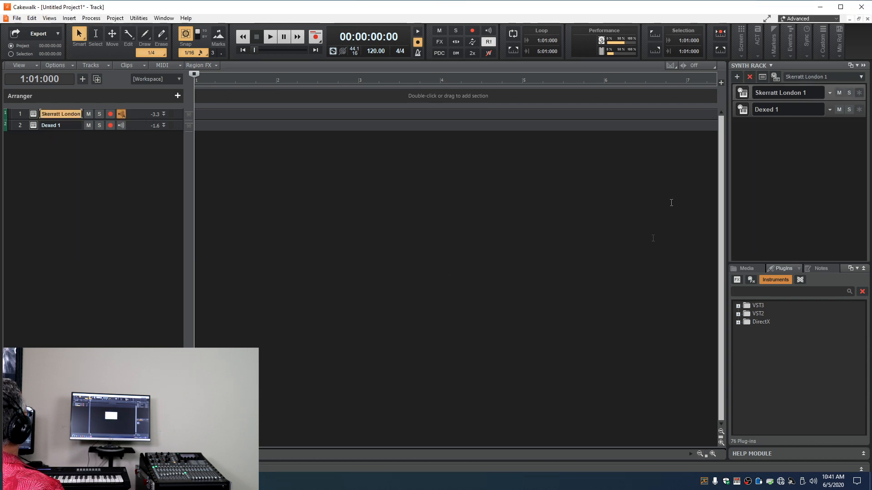
{"action": "left_click", "coordinate": [750, 76]}
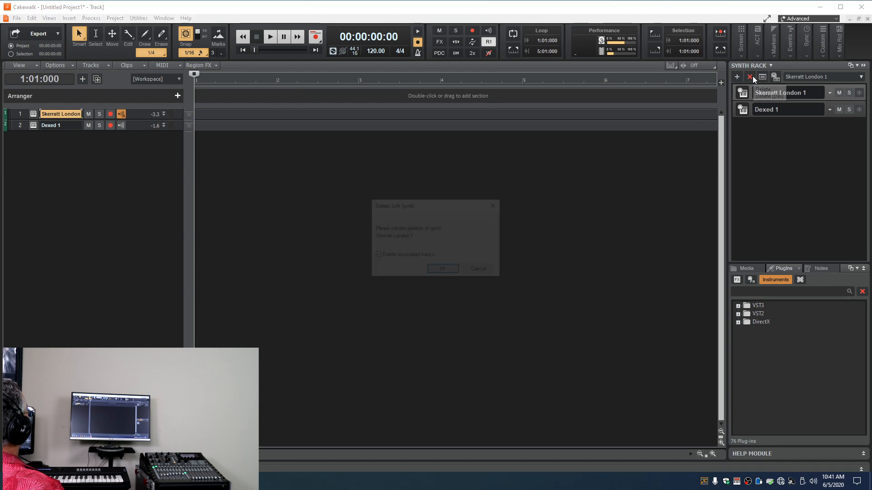
{"action": "left_click", "coordinate": [453, 270]}
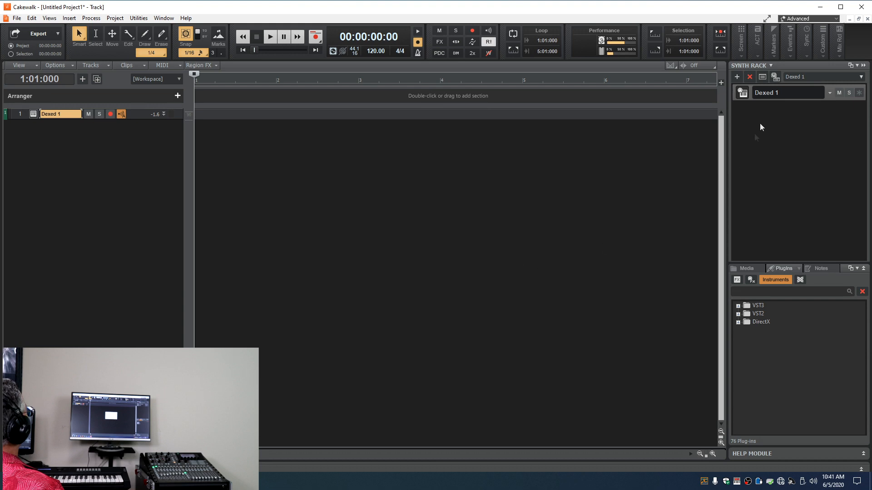
Open the Dexed 1 synth window from the Synth Rack.
{"action": "left_click", "coordinate": [743, 93]}
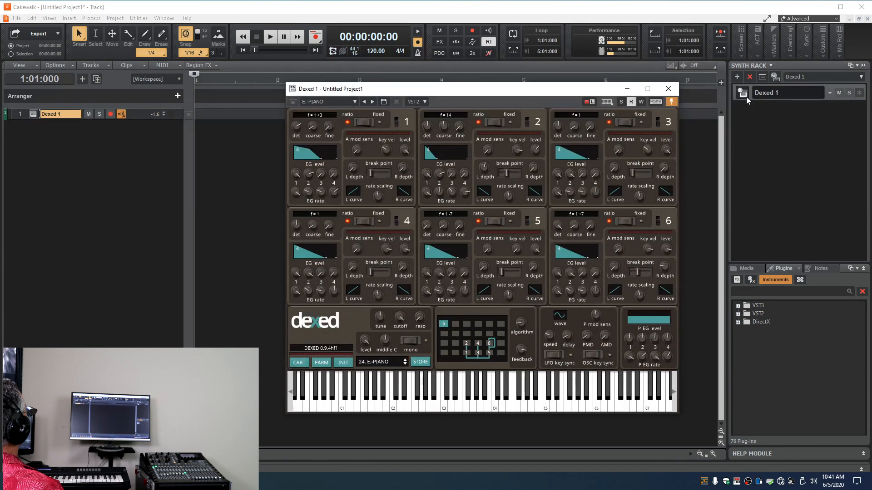